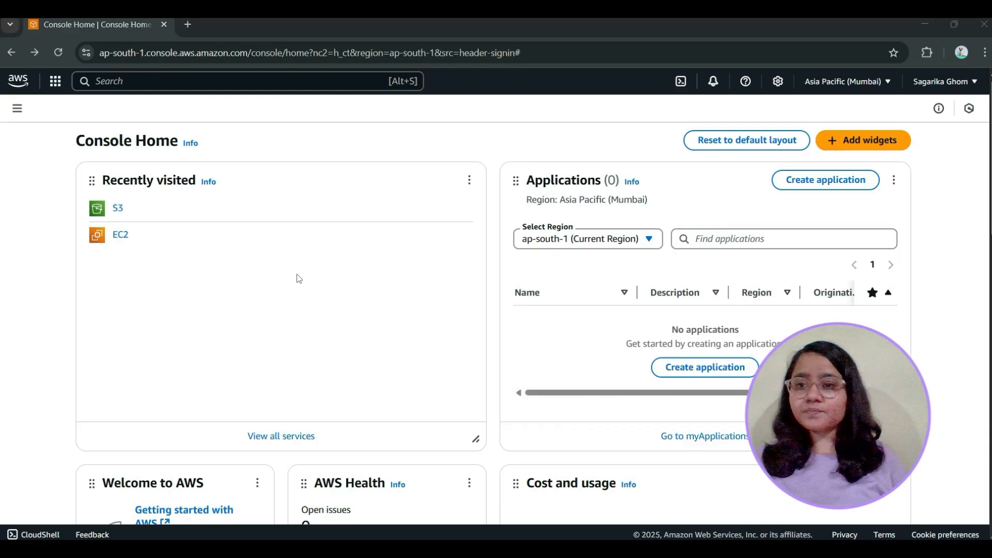
Open the S3 service from the recently visited services and start creating a bucket.
{"action": "left_click", "coordinate": [123, 208]}
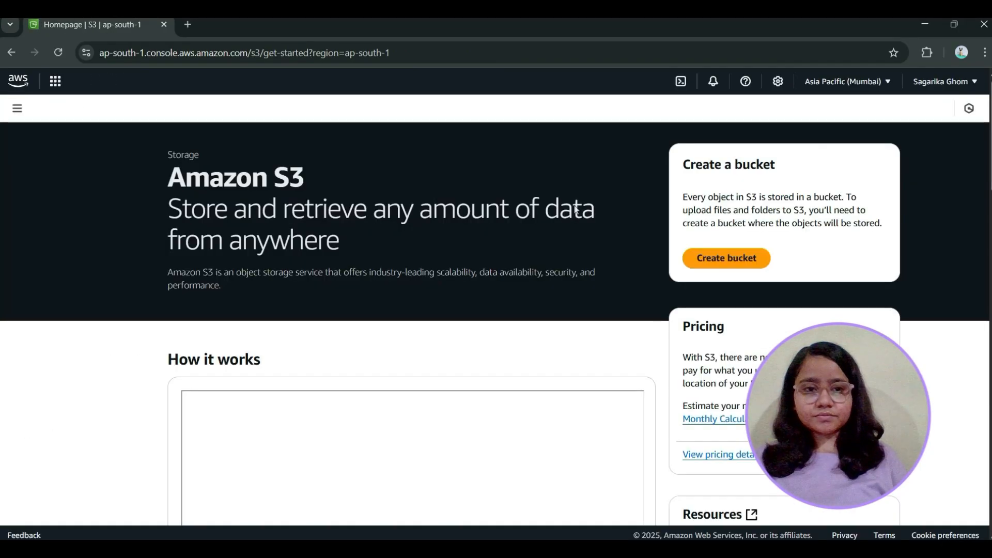
{"action": "left_click", "coordinate": [754, 264]}
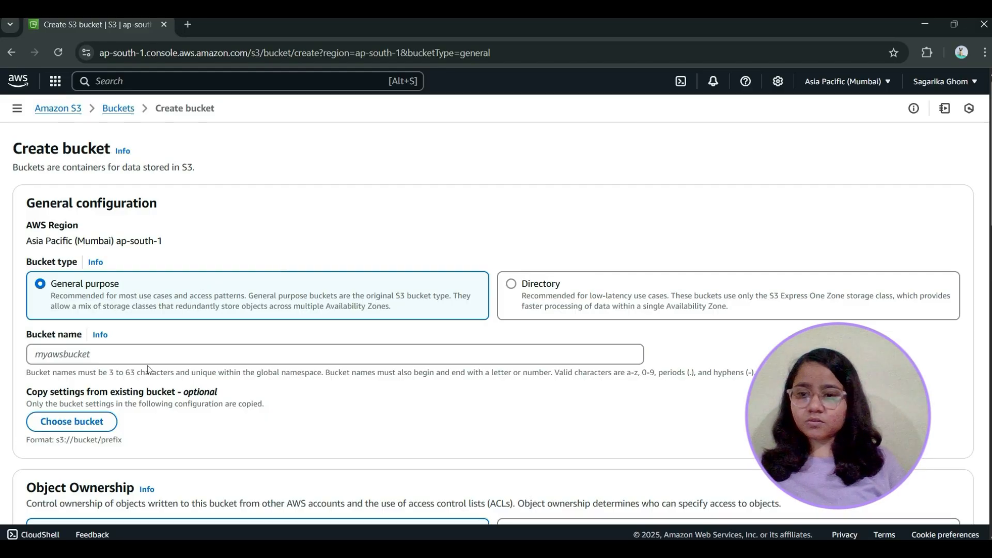
Enter mybucket-14 as the name of the general purpose bucket.
{"action": "left_click", "coordinate": [162, 349]}
{"action": "type", "text": "m"}
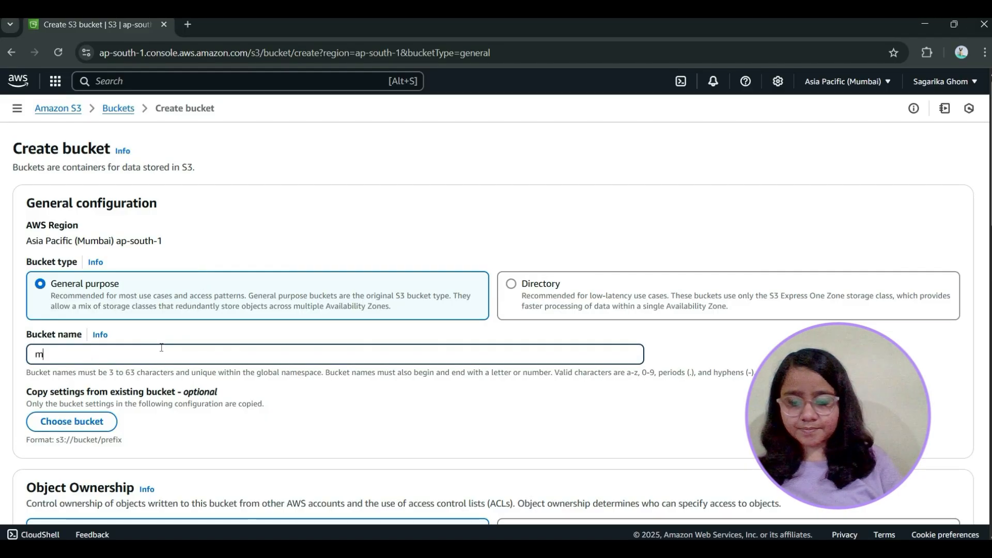
{"action": "type", "text": "yw"}
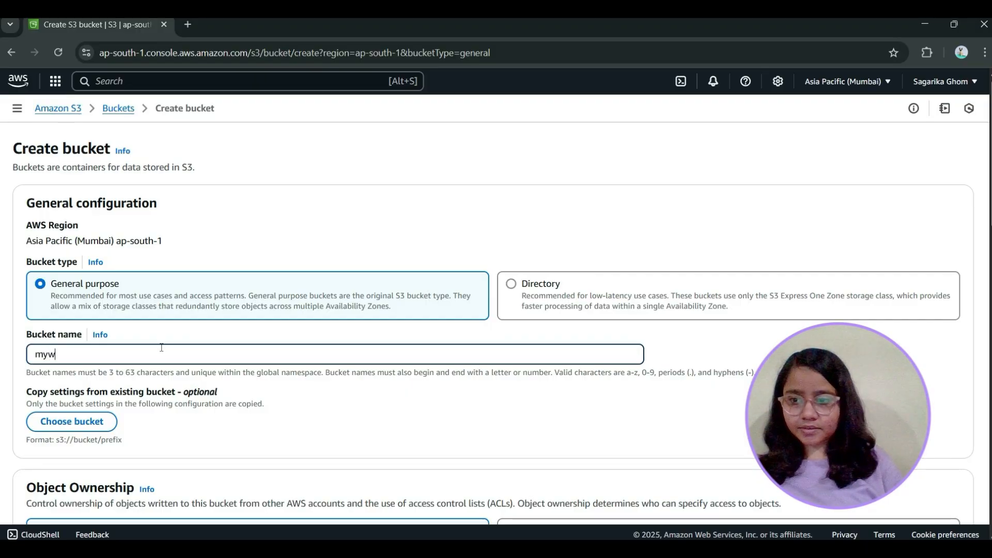
{"action": "key", "text": "BackSpace"}
{"action": "type", "text": "buc"}
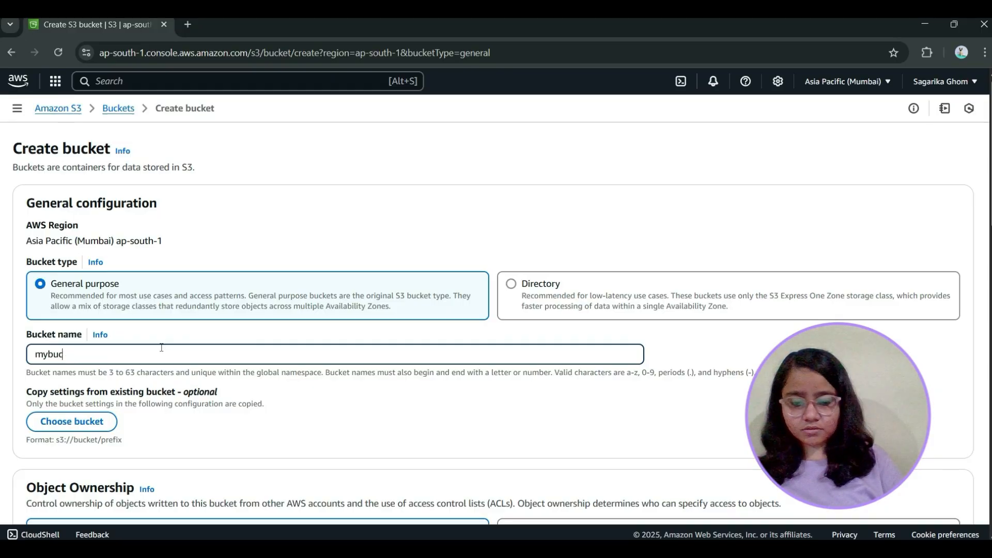
{"action": "type", "text": "kkk"}
{"action": "key", "text": "BackSpace"}
{"action": "key", "text": "BackSpace"}
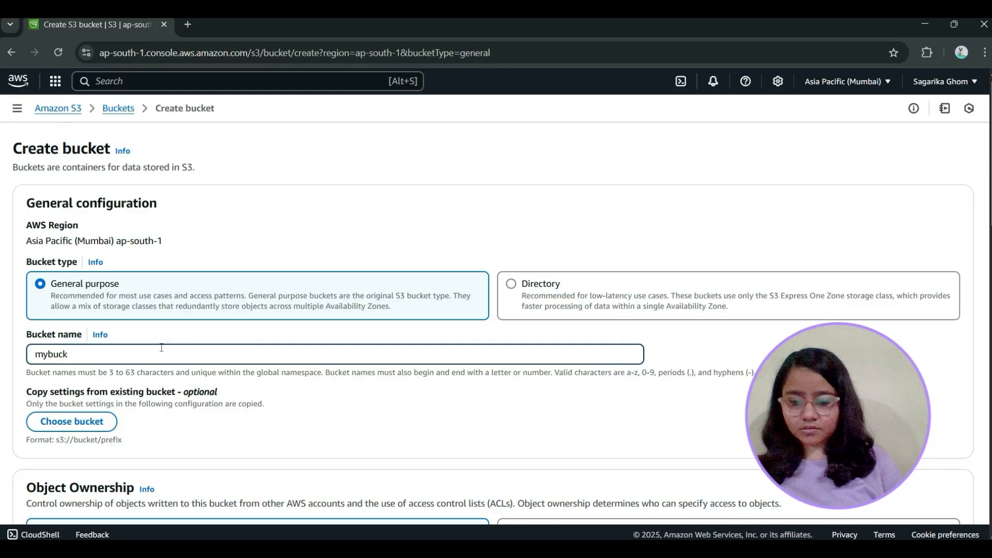
{"action": "type", "text": "et"}
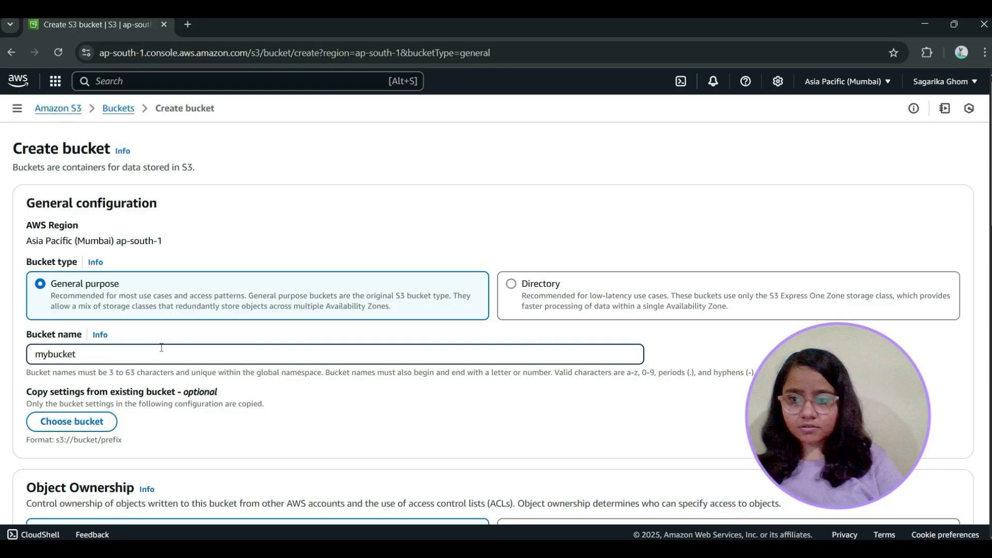
{"action": "type", "text": "-"}
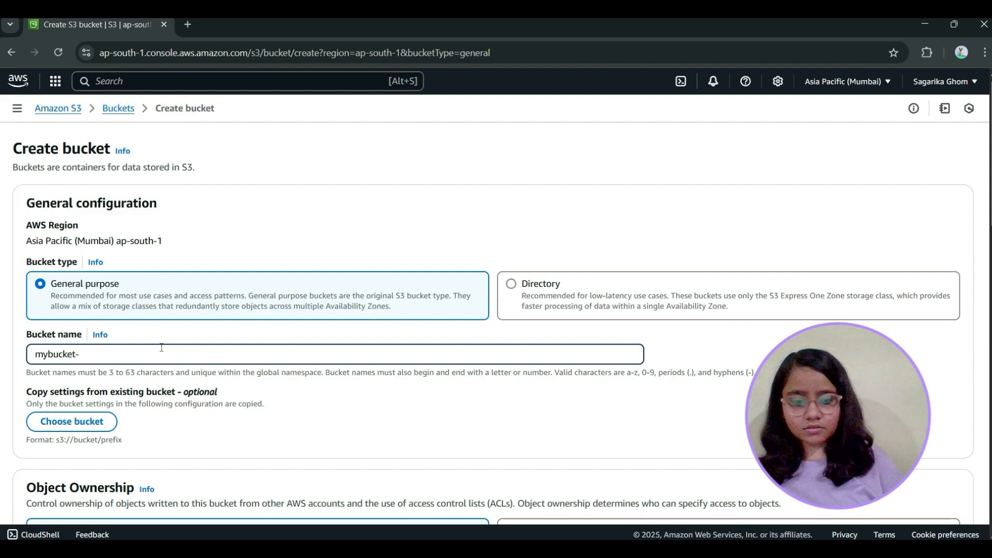
{"action": "type", "text": "14"}
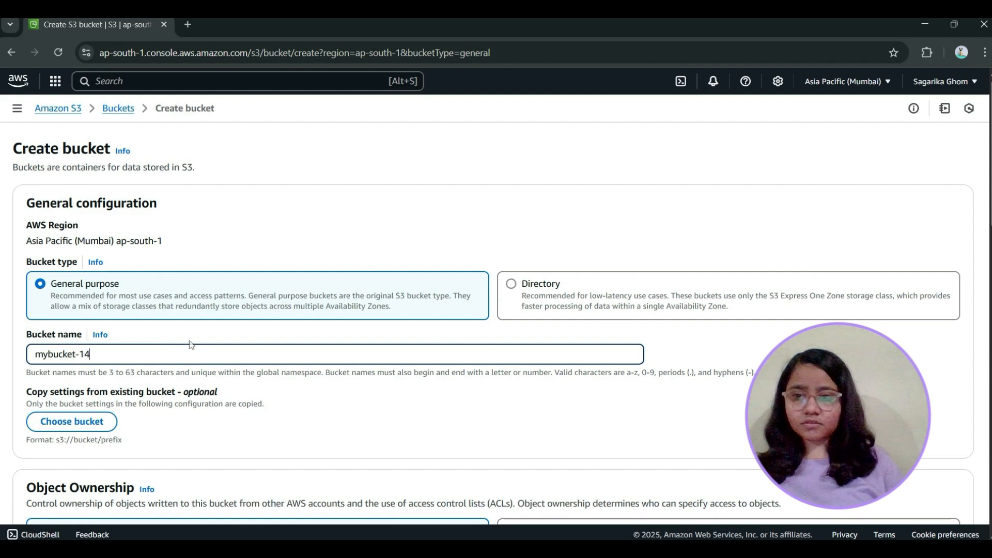
Change the bucket name to mybucket14 and try to create the bucket with the default settings.
{"action": "key", "text": "BackSpace"}
{"action": "key", "text": "BackSpace"}
{"action": "key", "text": "BackSpace"}
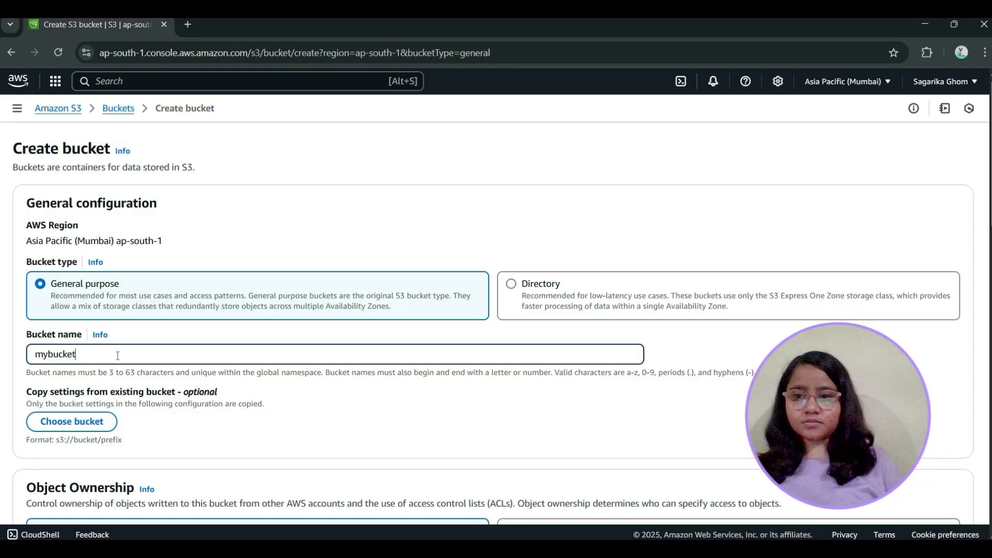
{"action": "left_click", "coordinate": [161, 418]}
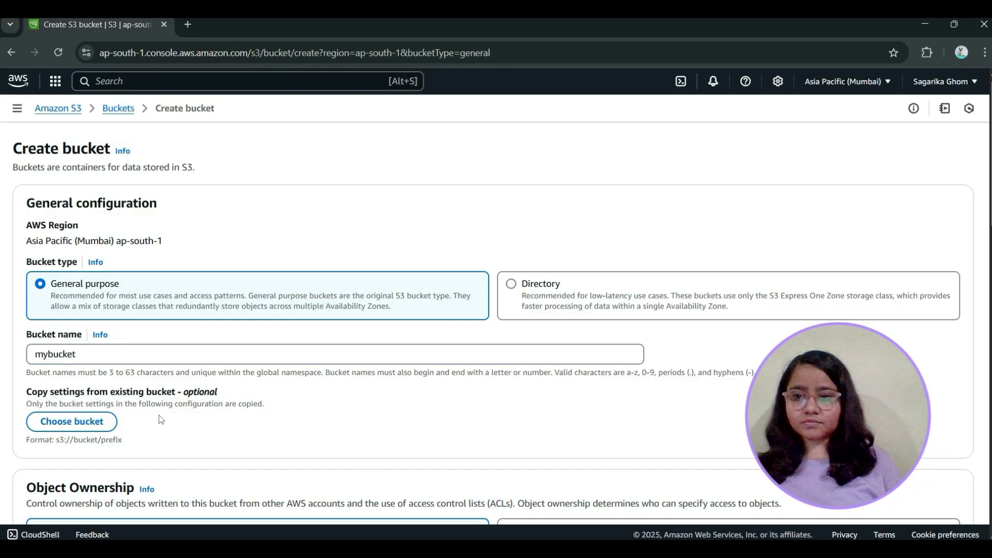
{"action": "left_click", "coordinate": [97, 357]}
{"action": "type", "text": "14"}
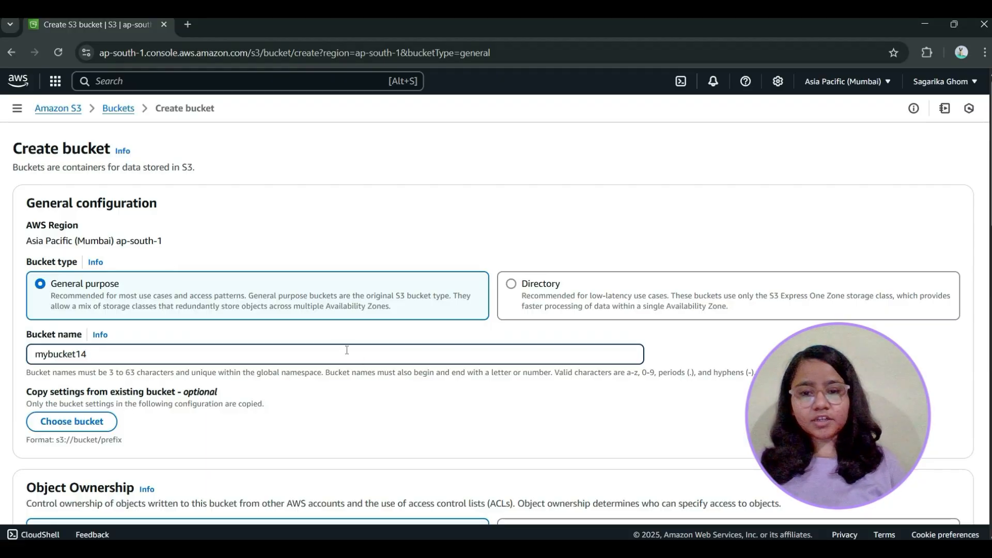
{"action": "scroll", "coordinate": [236, 322], "scroll_direction": "down", "scroll_amount": 20}
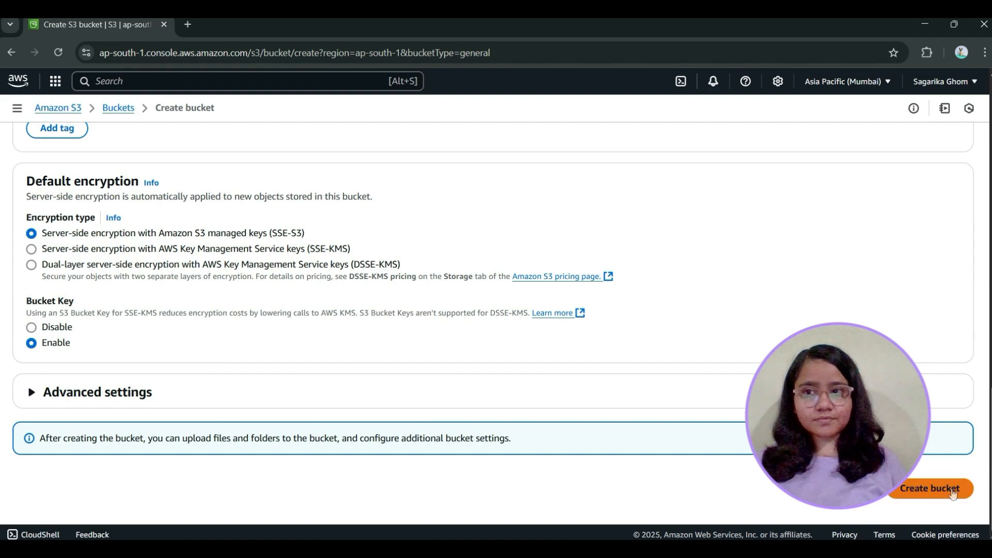
{"action": "left_click", "coordinate": [952, 493]}
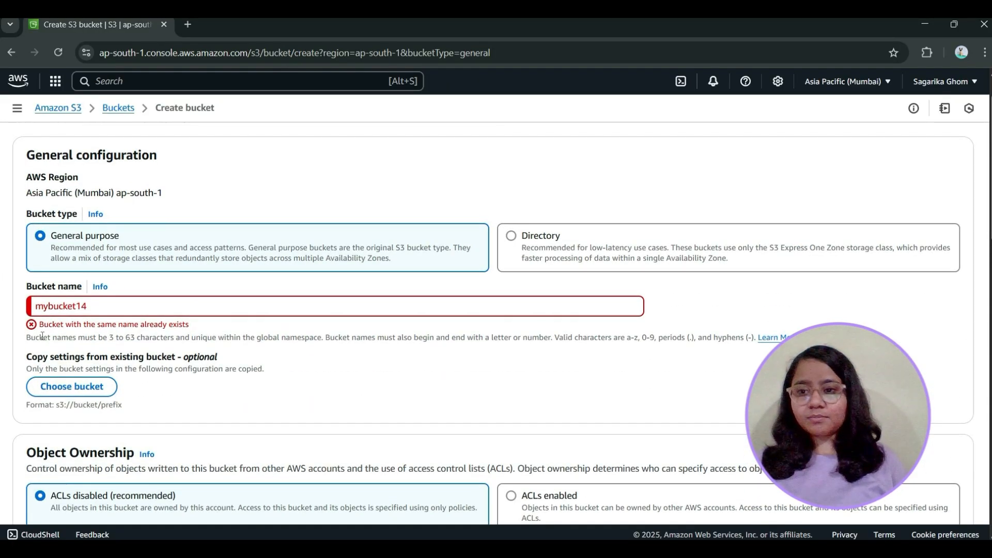
Extend the bucket name to mybucket1406 and try to create the bucket again.
{"action": "left_click", "coordinate": [112, 303]}
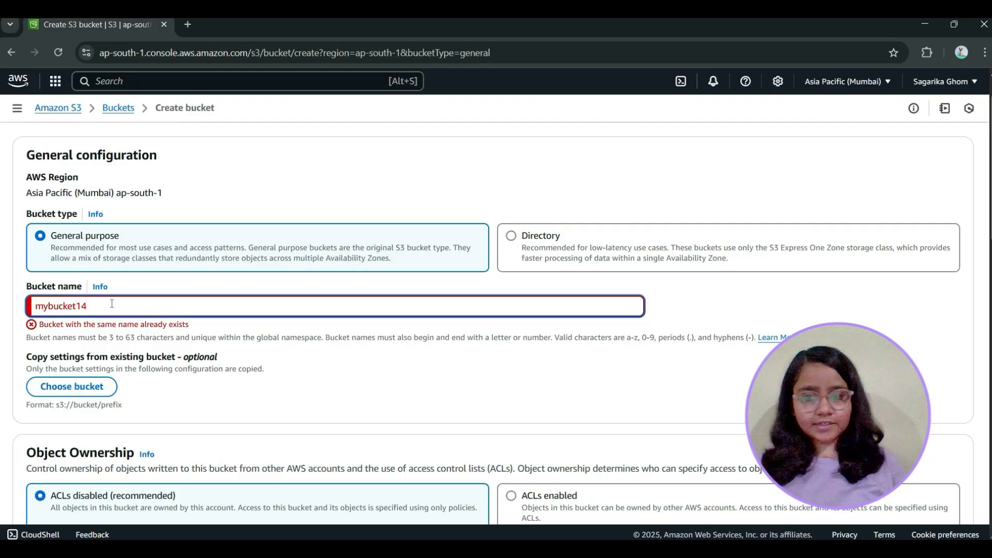
{"action": "type", "text": "06"}
{"action": "scroll", "coordinate": [383, 317], "scroll_direction": "down", "scroll_amount": 18}
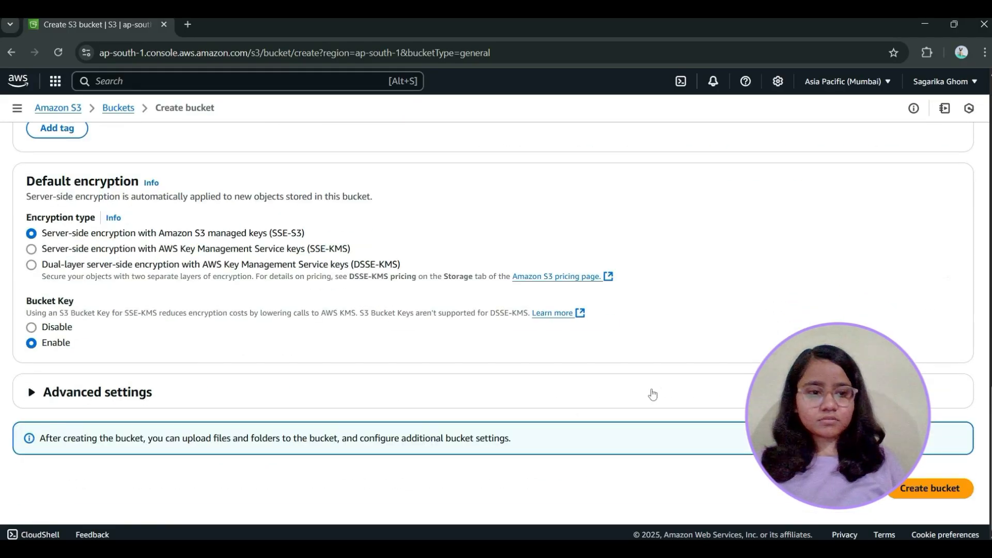
{"action": "left_click", "coordinate": [928, 488]}
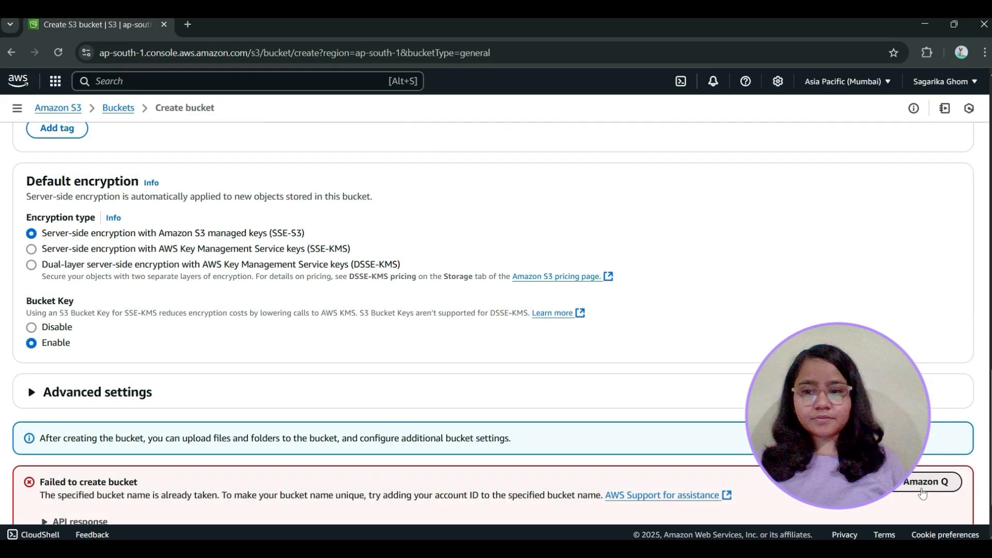
{"action": "scroll", "coordinate": [651, 475], "scroll_direction": "down", "scroll_amount": 2}
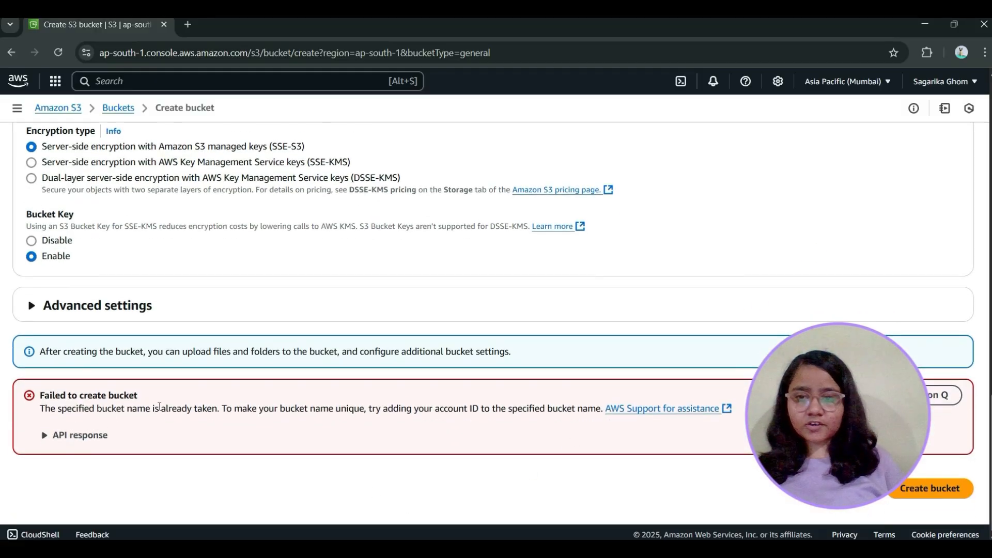
Replace the digits at the end of the bucket name so it reads mybucketSg.
{"action": "scroll", "coordinate": [431, 305], "scroll_direction": "up", "scroll_amount": 6}
{"action": "scroll", "coordinate": [430, 305], "scroll_direction": "up", "scroll_amount": 10}
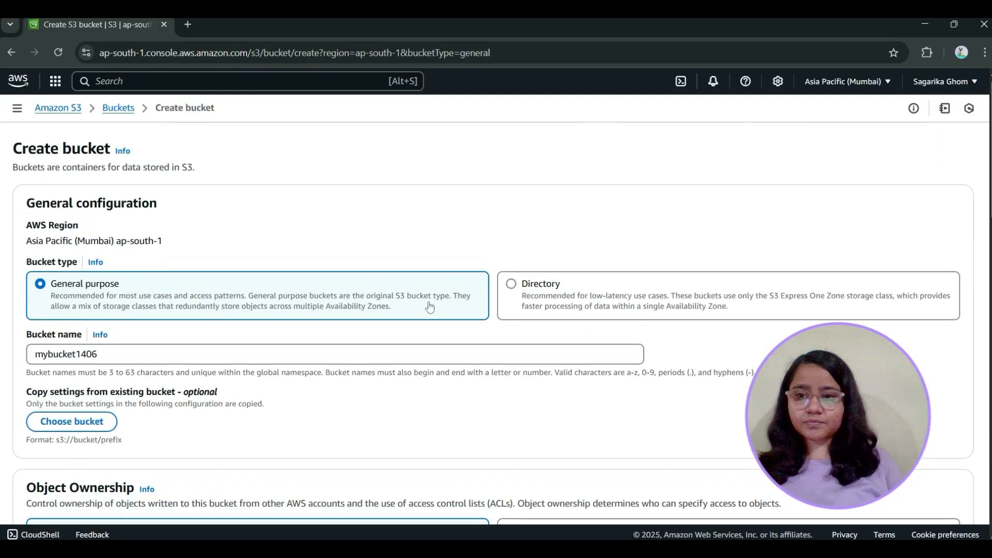
{"action": "left_click", "coordinate": [123, 353]}
{"action": "key", "text": "BackSpace"}
{"action": "key", "text": "BackSpace"}
{"action": "key", "text": "BackSpace"}
{"action": "key", "text": "BackSpace"}
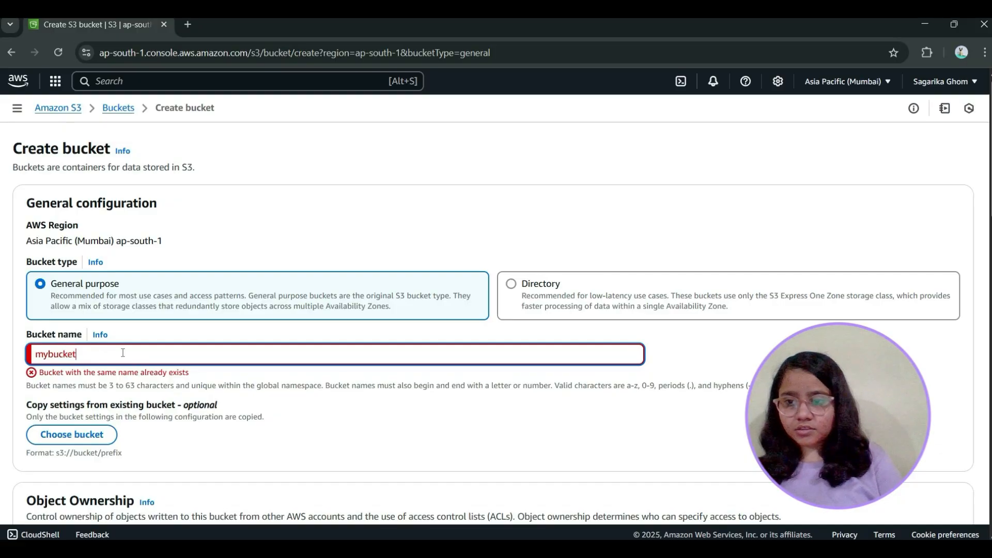
{"action": "type", "text": "Sg"}
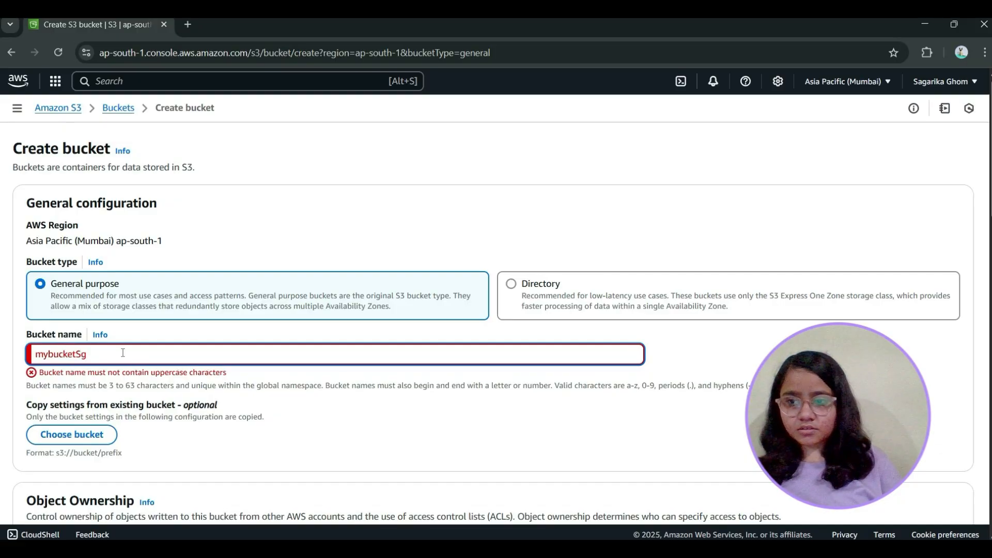
{"action": "scroll", "coordinate": [133, 352], "scroll_direction": "down", "scroll_amount": 18}
{"action": "scroll", "coordinate": [291, 310], "scroll_direction": "up", "scroll_amount": 15}
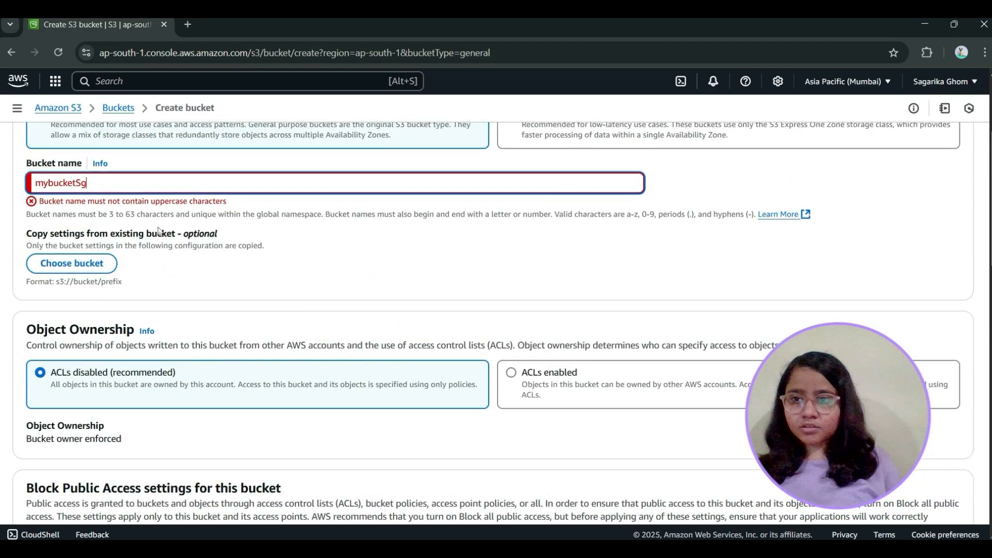
Change the ending of the bucket name to lowercase and extend it to mybucketsgnew.
{"action": "key", "text": "BackSpace"}
{"action": "key", "text": "BackSpace"}
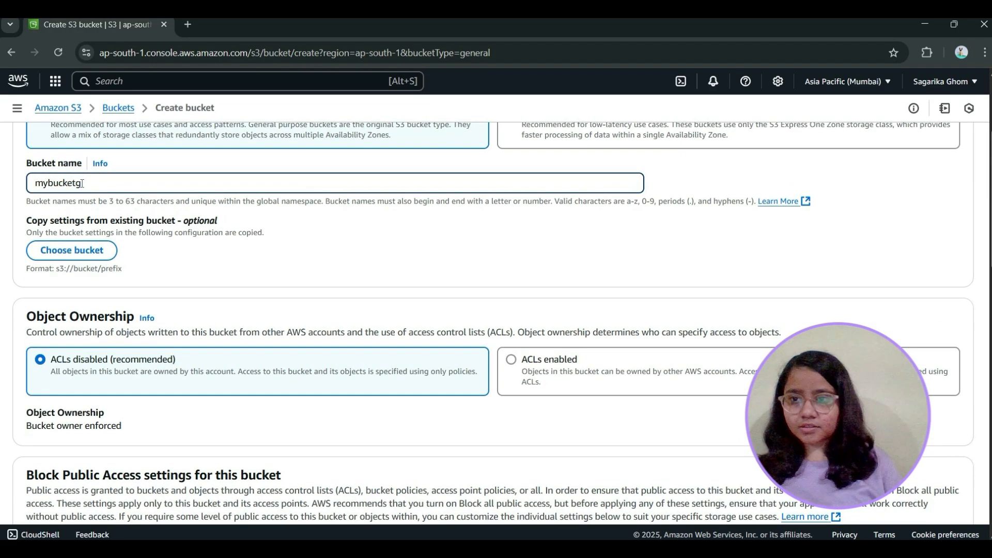
{"action": "type", "text": "sg"}
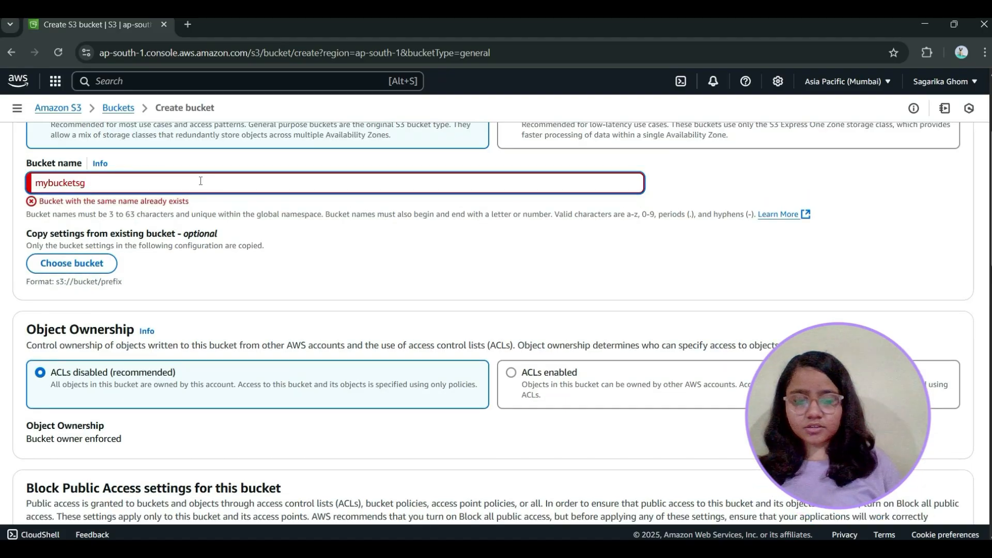
{"action": "type", "text": "new"}
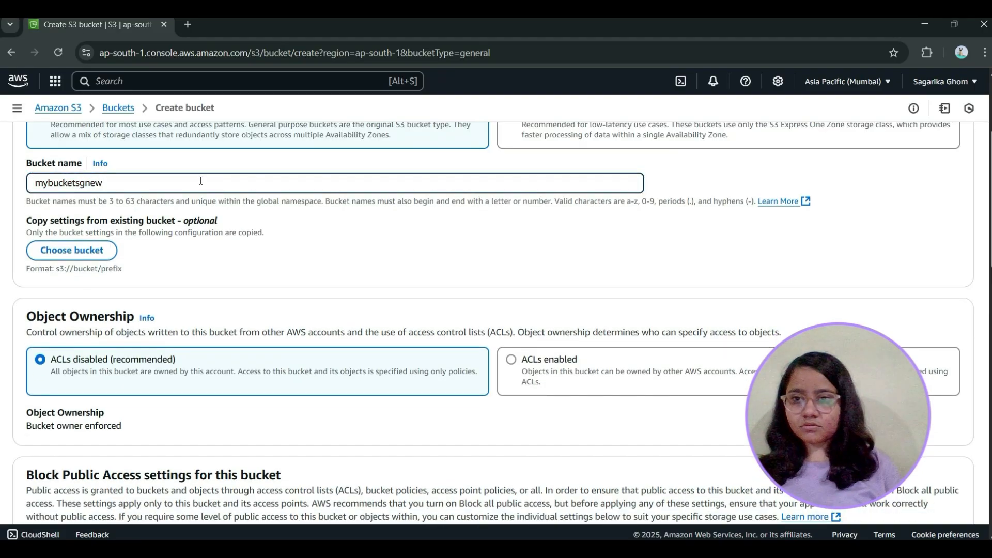
Replace the bucket name with learncloudwith followed by the account holder's first name, and create the bucket with default settings.
{"action": "key", "text": "BackSpace"}
{"action": "key", "text": "BackSpace"}
{"action": "key", "text": "BackSpace"}
{"action": "key", "text": "BackSpace"}
{"action": "key", "text": "BackSpace"}
{"action": "key", "text": "BackSpace"}
{"action": "key", "text": "BackSpace"}
{"action": "key", "text": "BackSpace"}
{"action": "key", "text": "BackSpace"}
{"action": "key", "text": "BackSpace"}
{"action": "key", "text": "BackSpace"}
{"action": "key", "text": "BackSpace"}
{"action": "key", "text": "BackSpace"}
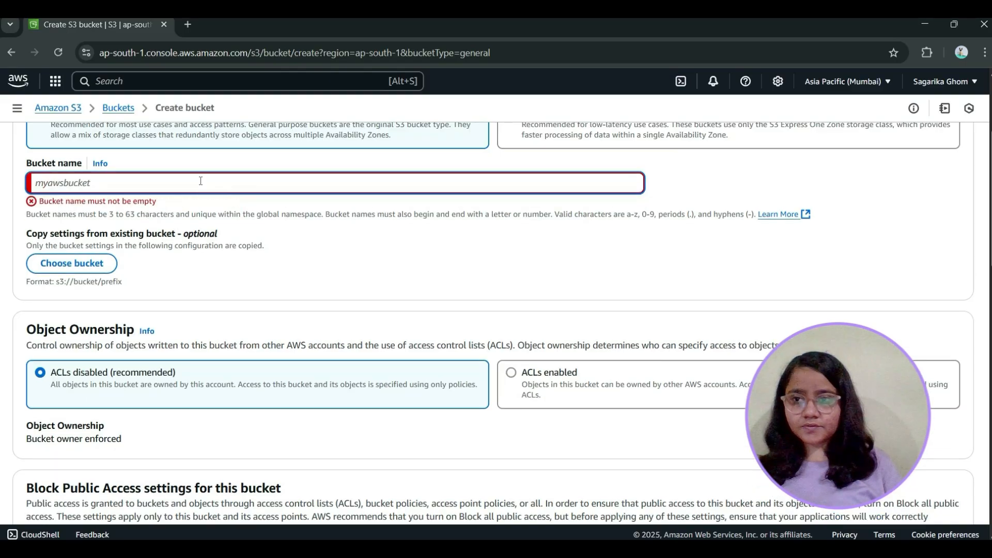
{"action": "type", "text": "leaarn"}
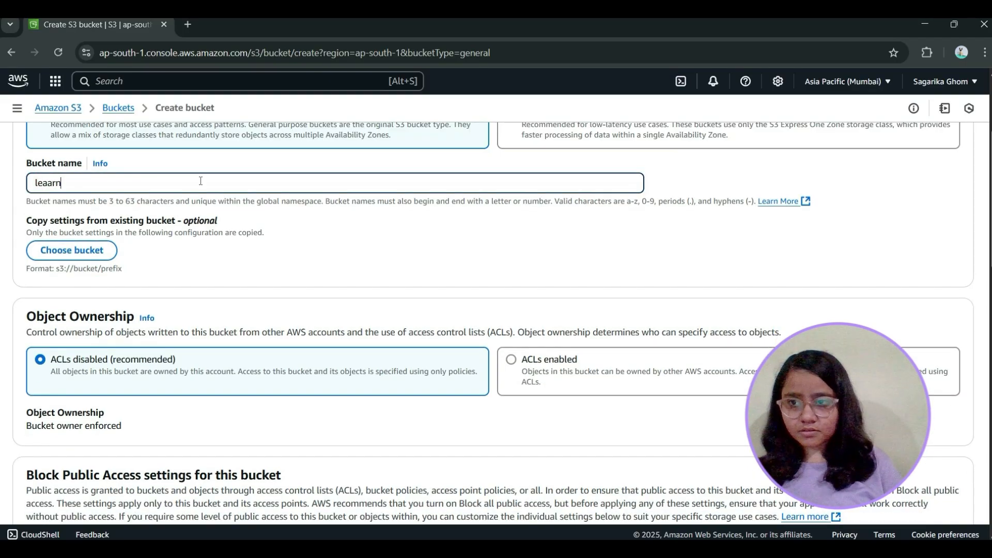
{"action": "key", "text": "BackSpace"}
{"action": "key", "text": "BackSpace"}
{"action": "key", "text": "BackSpace"}
{"action": "type", "text": "rncl"}
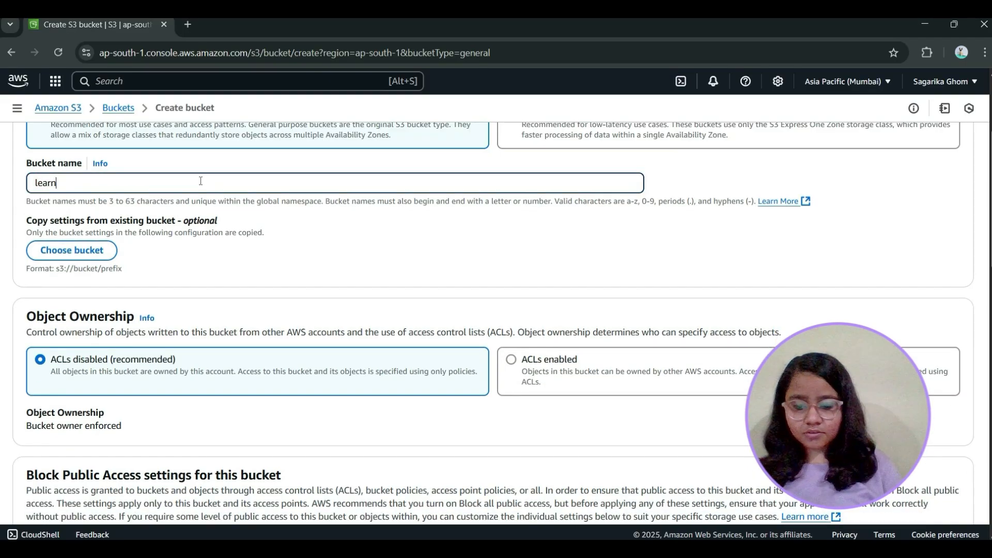
{"action": "type", "text": "oud"}
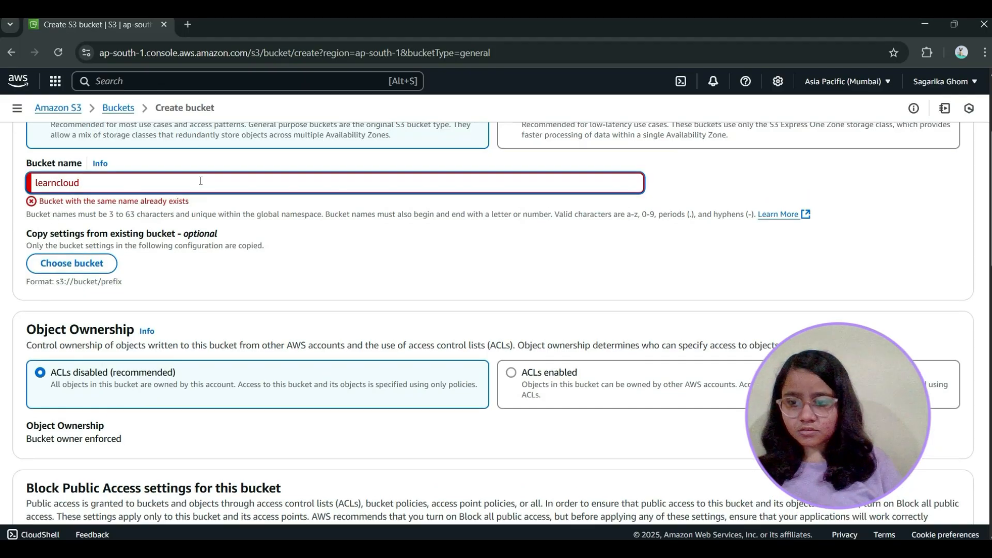
{"action": "type", "text": "with"}
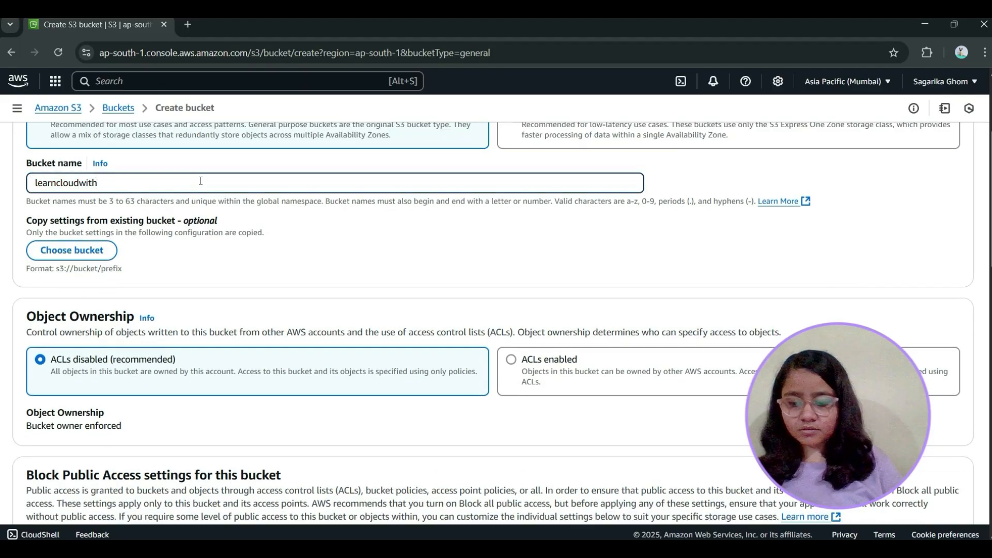
{"action": "type", "text": "sagarik"}
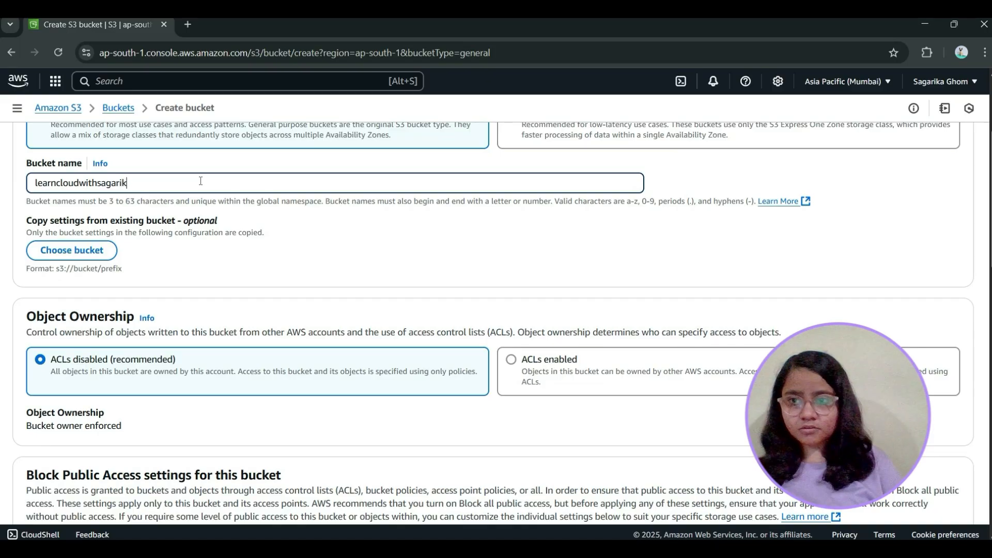
{"action": "type", "text": "a"}
{"action": "key", "text": "Return"}
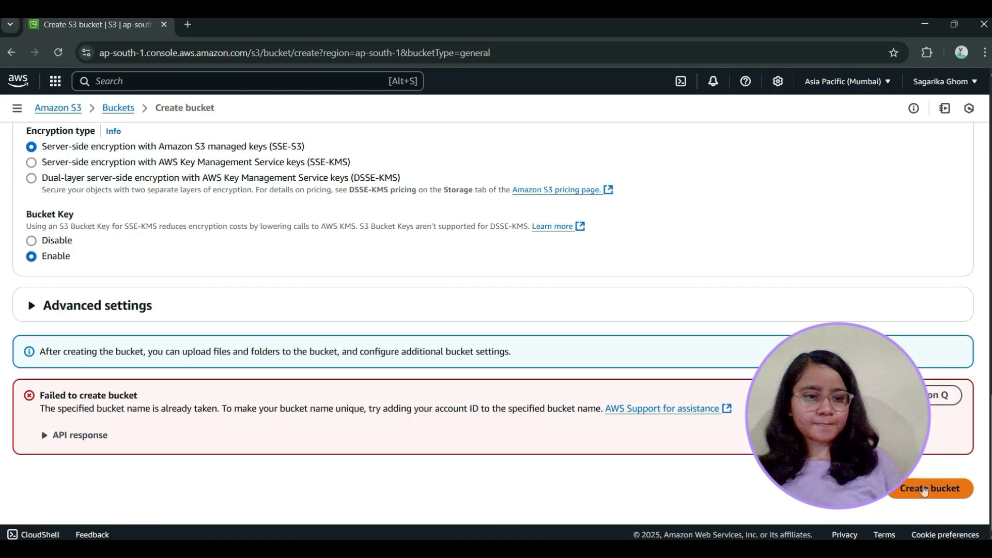
{"action": "left_click", "coordinate": [924, 490]}
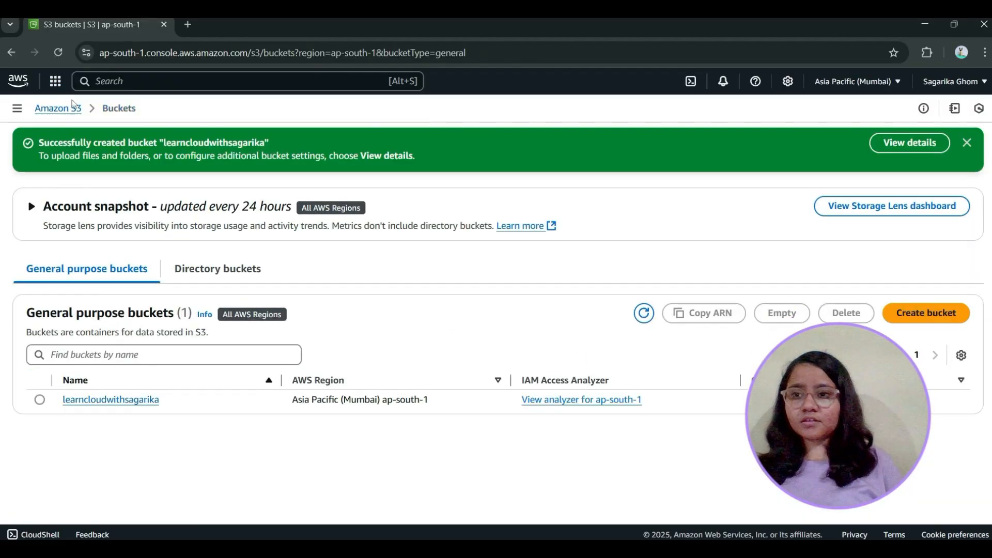
Return to the Amazon S3 home page and reload it.
{"action": "left_click", "coordinate": [61, 109]}
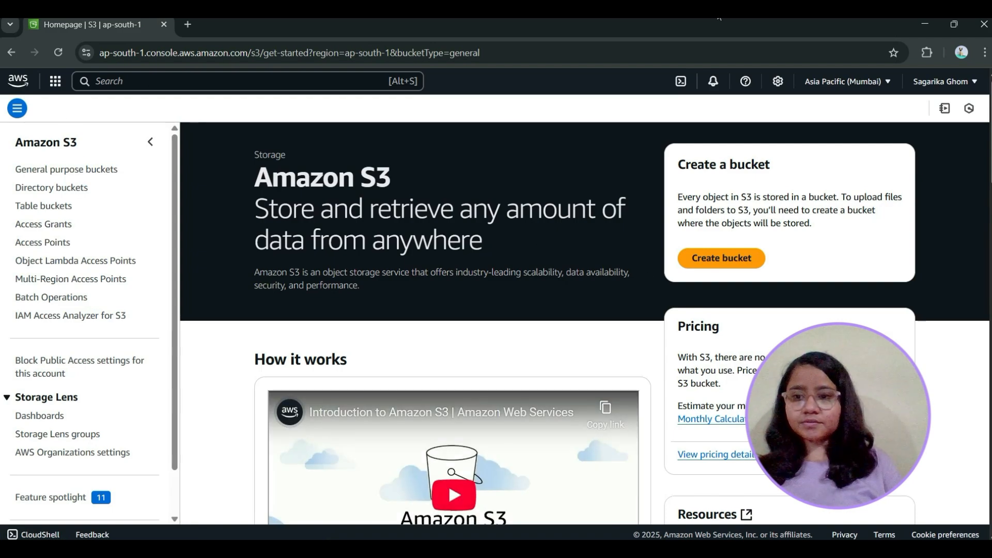
{"action": "left_click", "coordinate": [58, 53]}
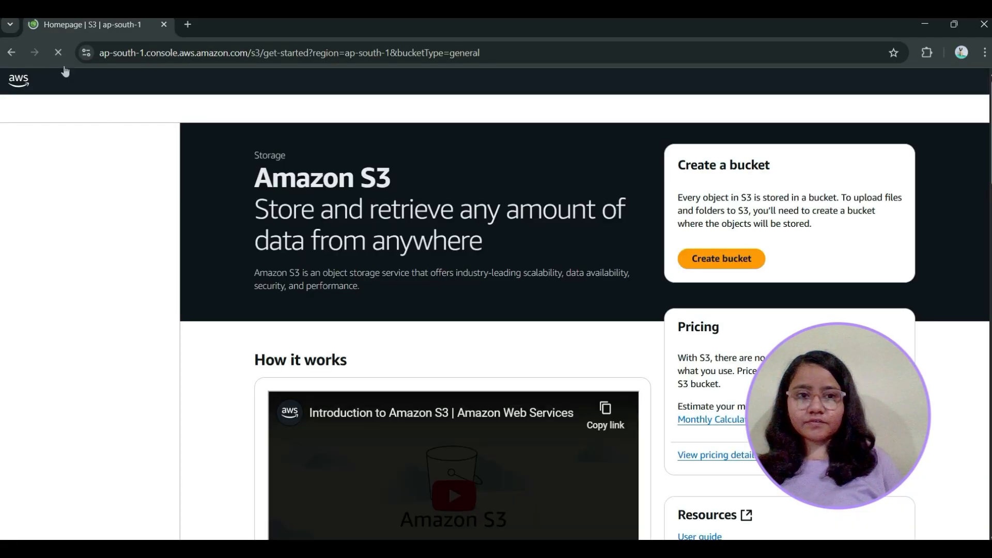
List the general purpose buckets and open the newly created learncloudwith bucket.
{"action": "scroll", "coordinate": [575, 350], "scroll_direction": "down", "scroll_amount": 8}
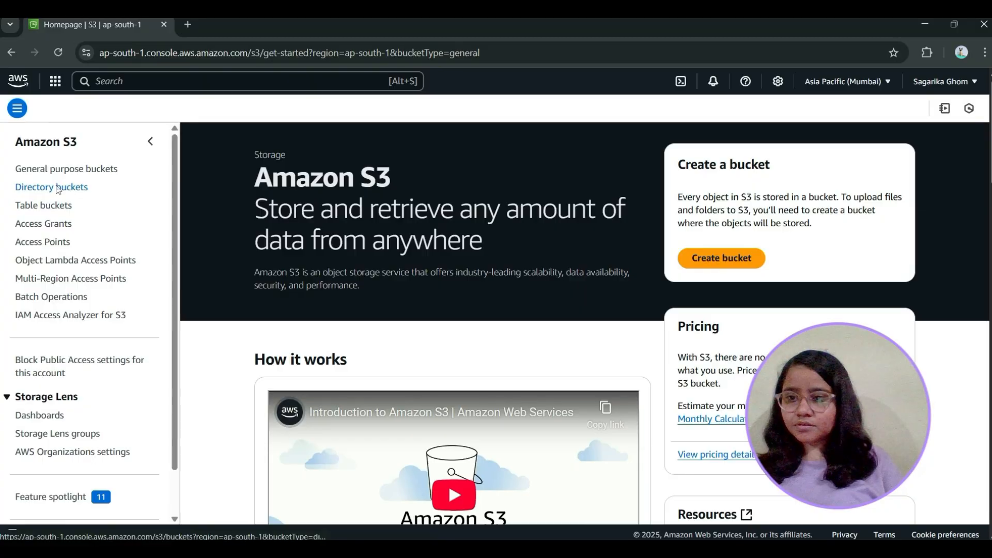
{"action": "scroll", "coordinate": [62, 289], "scroll_direction": "down", "scroll_amount": 1}
{"action": "scroll", "coordinate": [71, 331], "scroll_direction": "up", "scroll_amount": 1}
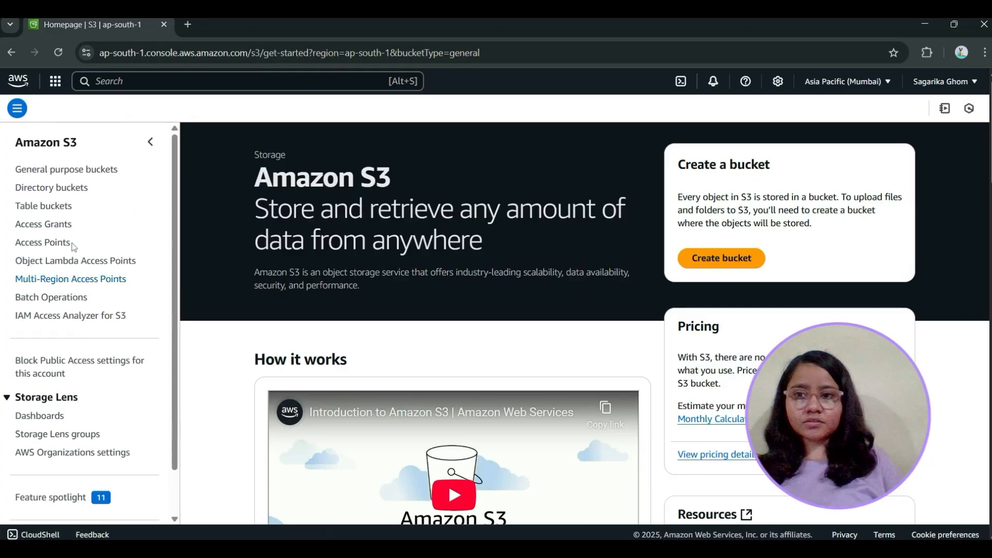
{"action": "left_click", "coordinate": [47, 170]}
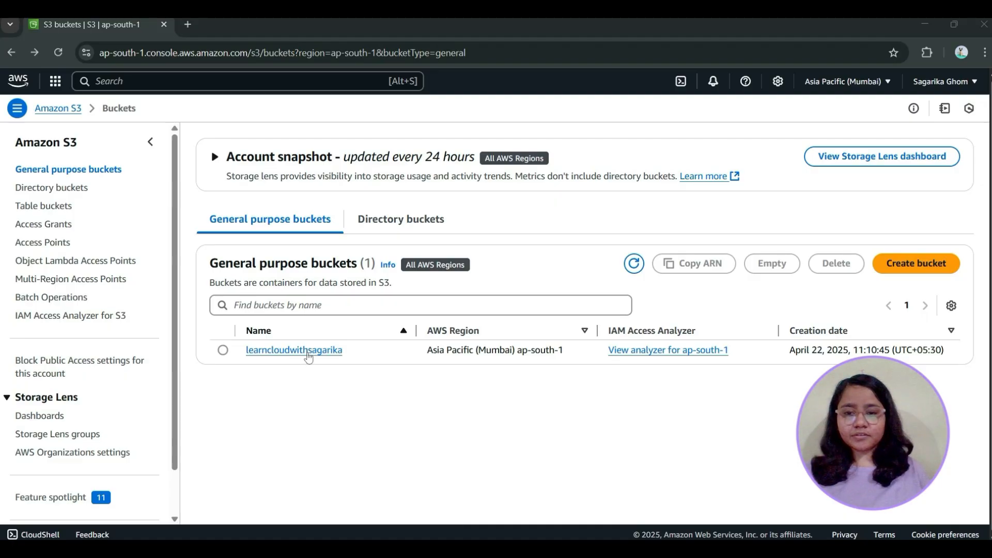
{"action": "left_click", "coordinate": [308, 355]}
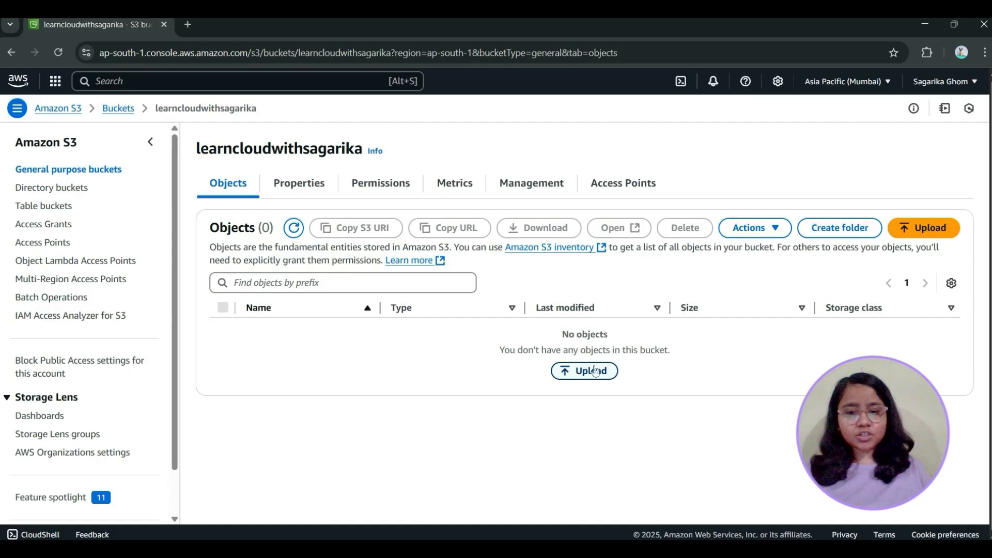
Start an upload to the bucket and add labview-implementation-of-on-off-controller (1).pdf from the Downloads folder.
{"action": "left_click", "coordinate": [924, 25]}
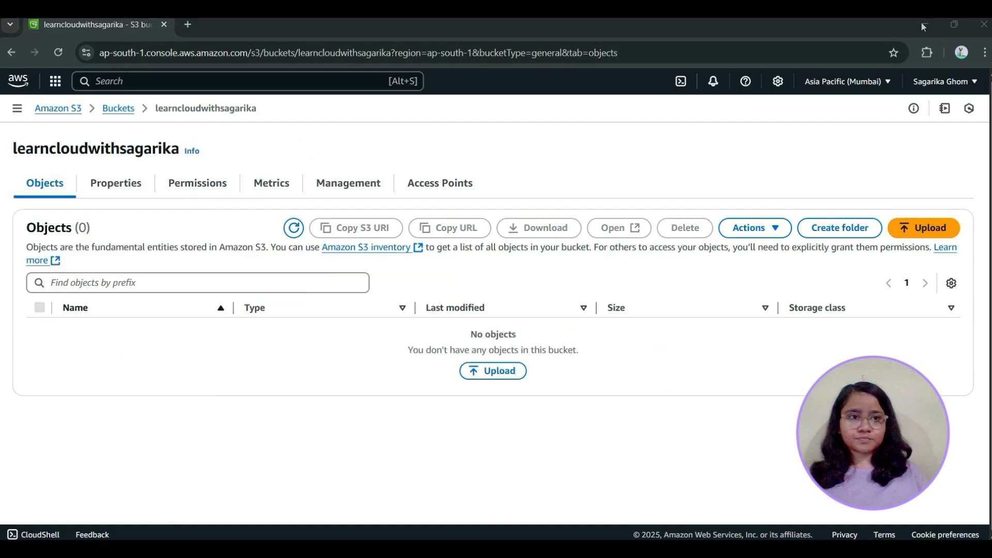
{"action": "left_click", "coordinate": [499, 374]}
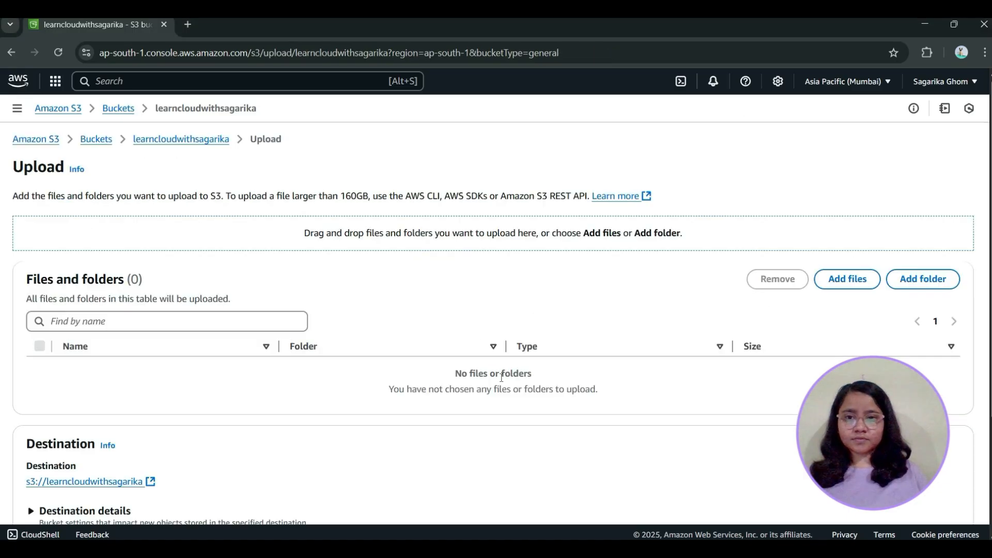
{"action": "left_click_drag", "start_coordinate": [304, 215], "coordinate": [726, 221]}
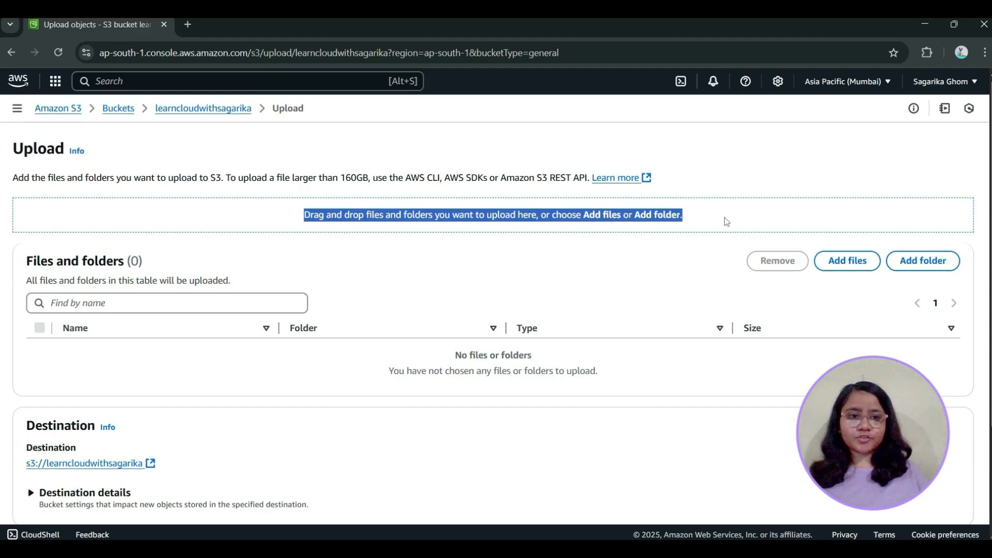
{"action": "left_click", "coordinate": [860, 262]}
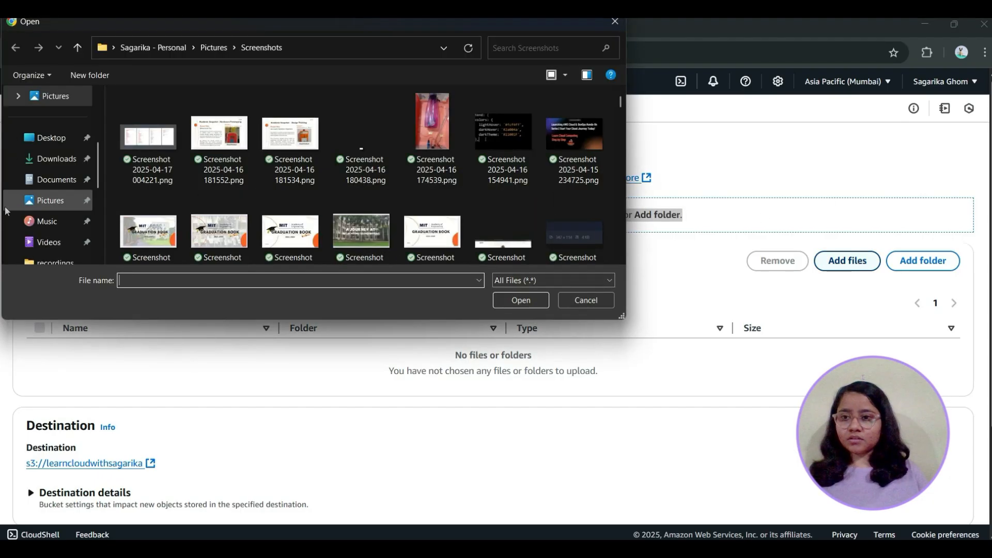
{"action": "left_click", "coordinate": [66, 165]}
{"action": "left_click", "coordinate": [175, 159]}
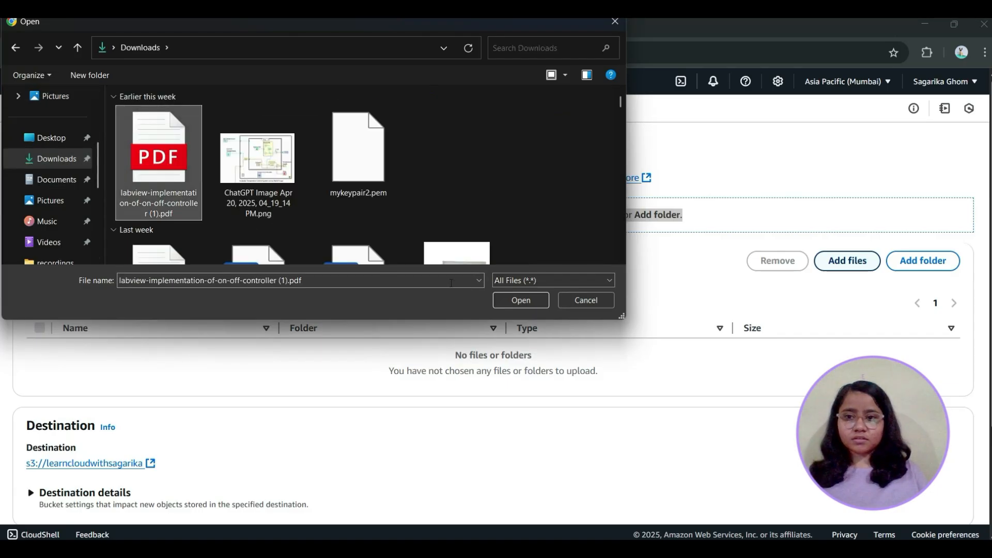
{"action": "left_click", "coordinate": [530, 303]}
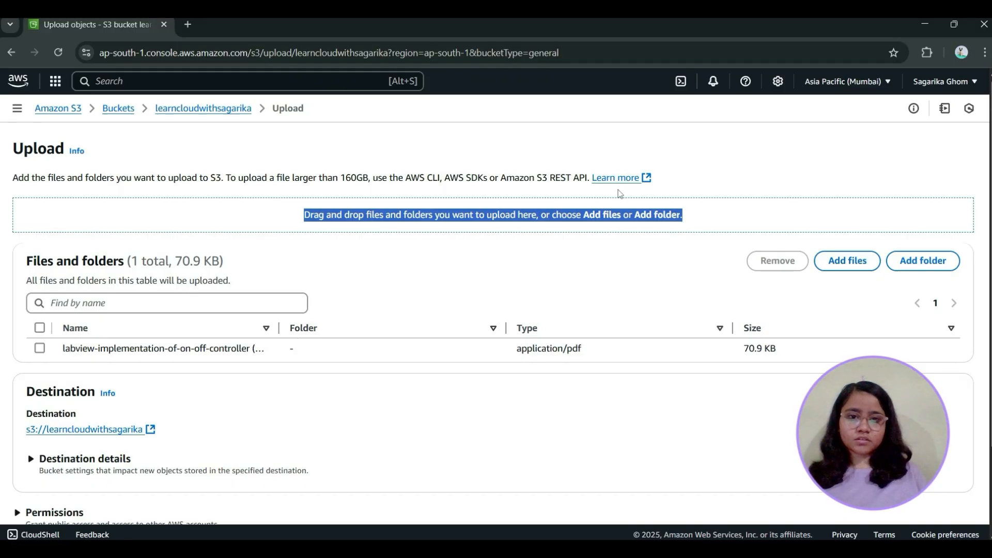
{"action": "left_click", "coordinate": [923, 31]}
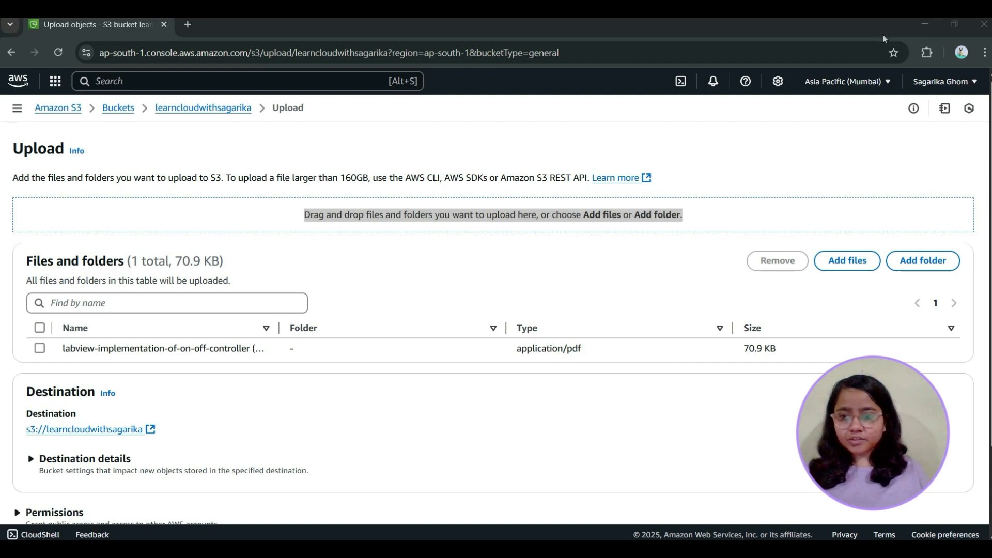
Expand the upload's Permissions section for review and upload the PDF with its default settings.
{"action": "scroll", "coordinate": [152, 361], "scroll_direction": "down", "scroll_amount": 2}
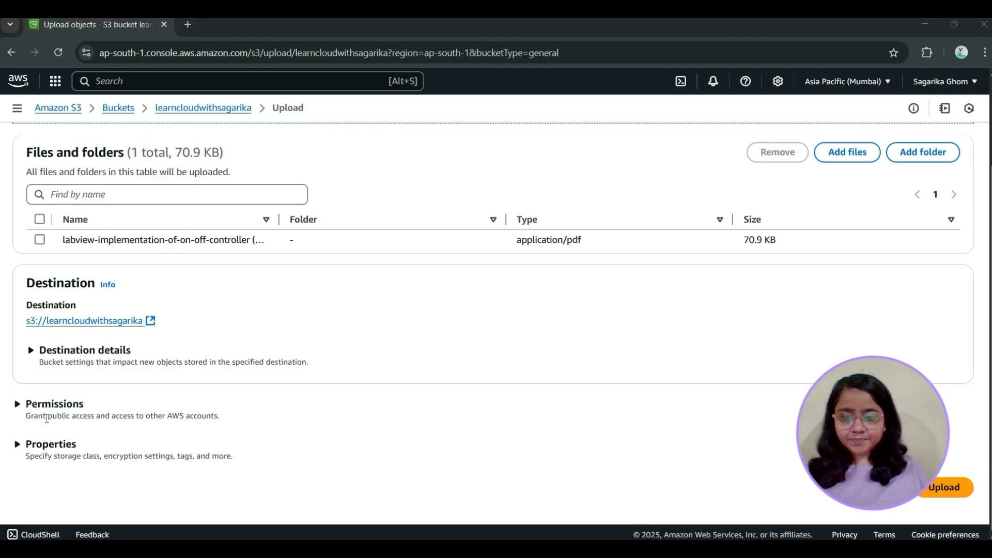
{"action": "left_click", "coordinate": [17, 404]}
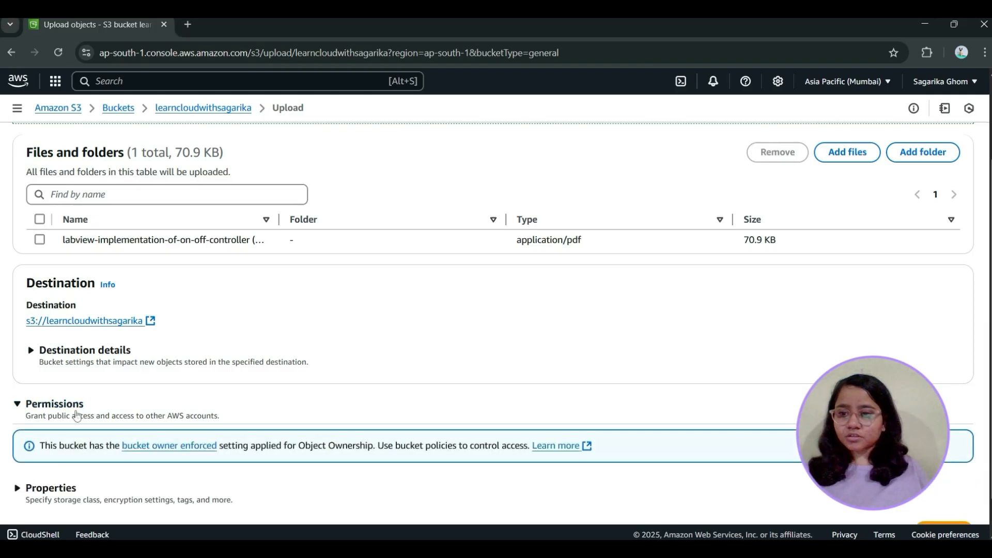
{"action": "scroll", "coordinate": [108, 410], "scroll_direction": "down", "scroll_amount": 1}
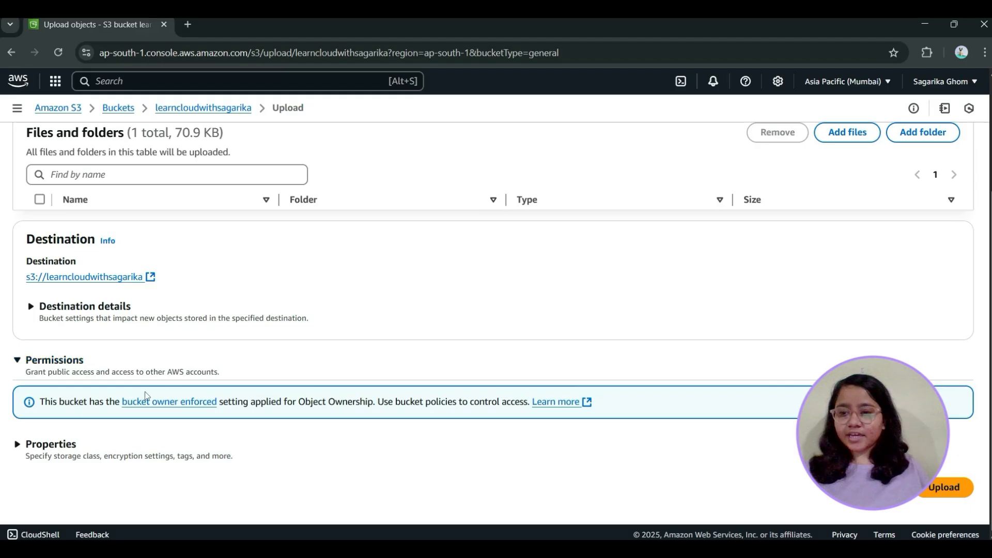
{"action": "left_click", "coordinate": [955, 488]}
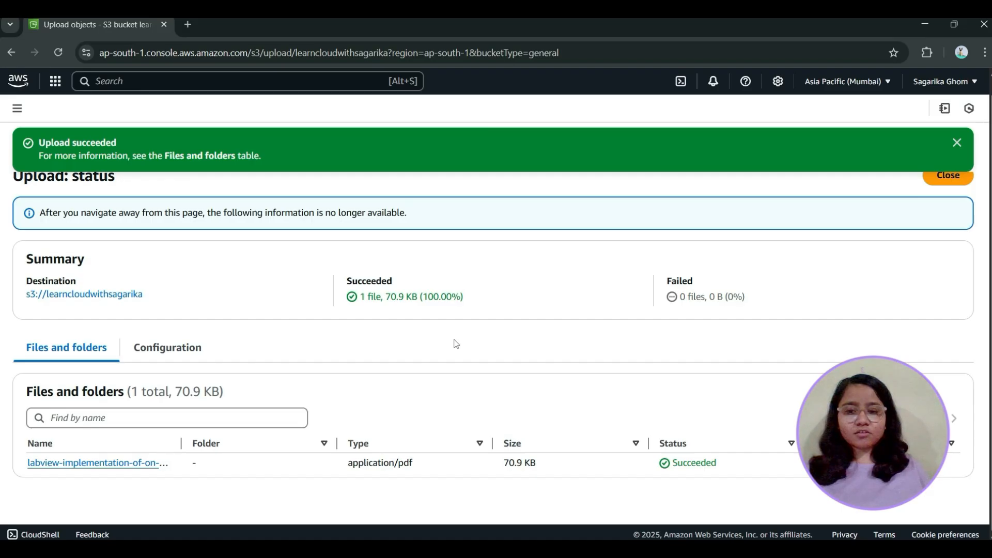
Open the uploaded PDF's details page and look through its overview, management and storage class properties.
{"action": "left_click", "coordinate": [141, 462]}
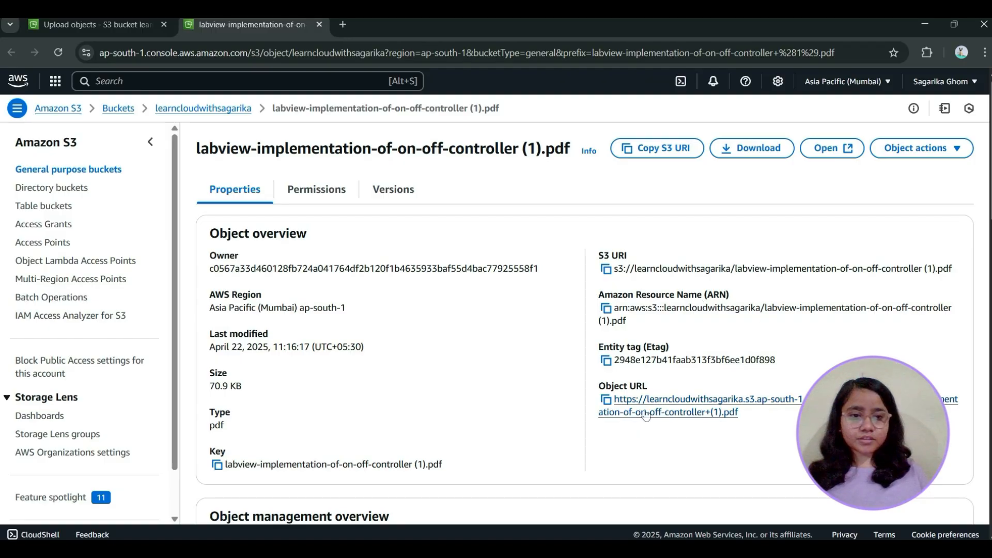
{"action": "scroll", "coordinate": [644, 410], "scroll_direction": "down", "scroll_amount": 5}
{"action": "scroll", "coordinate": [644, 410], "scroll_direction": "down", "scroll_amount": 6}
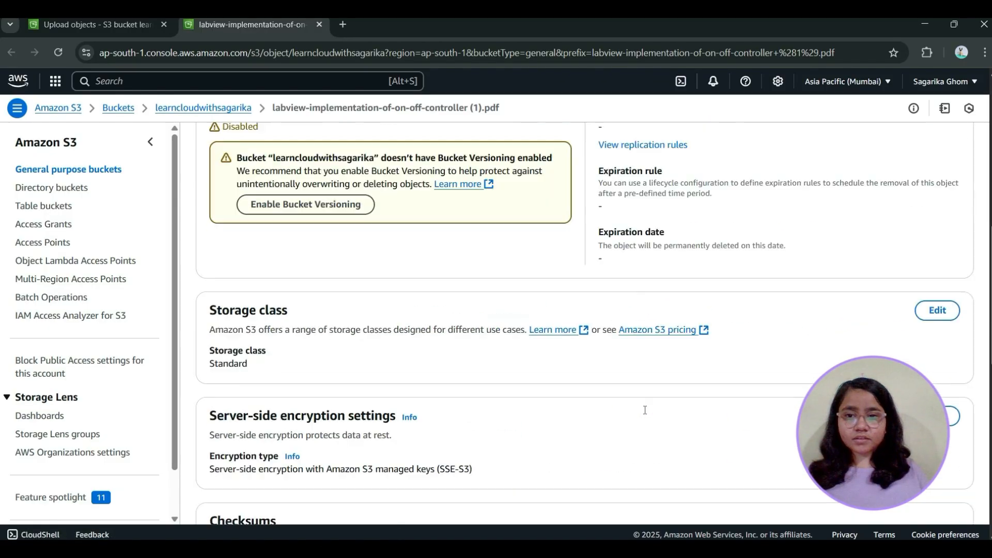
{"action": "scroll", "coordinate": [645, 409], "scroll_direction": "up", "scroll_amount": 6}
{"action": "scroll", "coordinate": [645, 410], "scroll_direction": "down", "scroll_amount": 2}
{"action": "scroll", "coordinate": [645, 409], "scroll_direction": "down", "scroll_amount": 1}
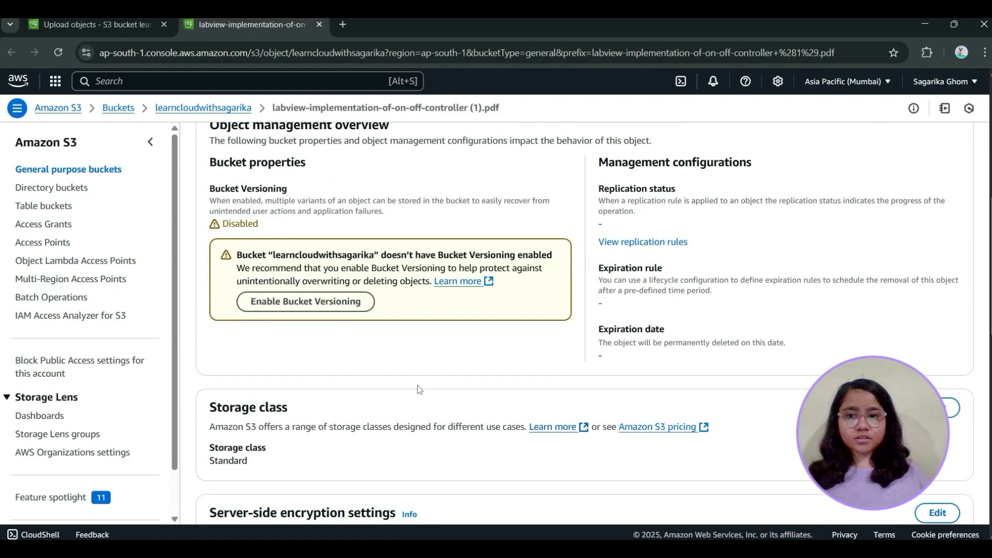
{"action": "scroll", "coordinate": [691, 374], "scroll_direction": "down", "scroll_amount": 4}
{"action": "scroll", "coordinate": [692, 374], "scroll_direction": "up", "scroll_amount": 5}
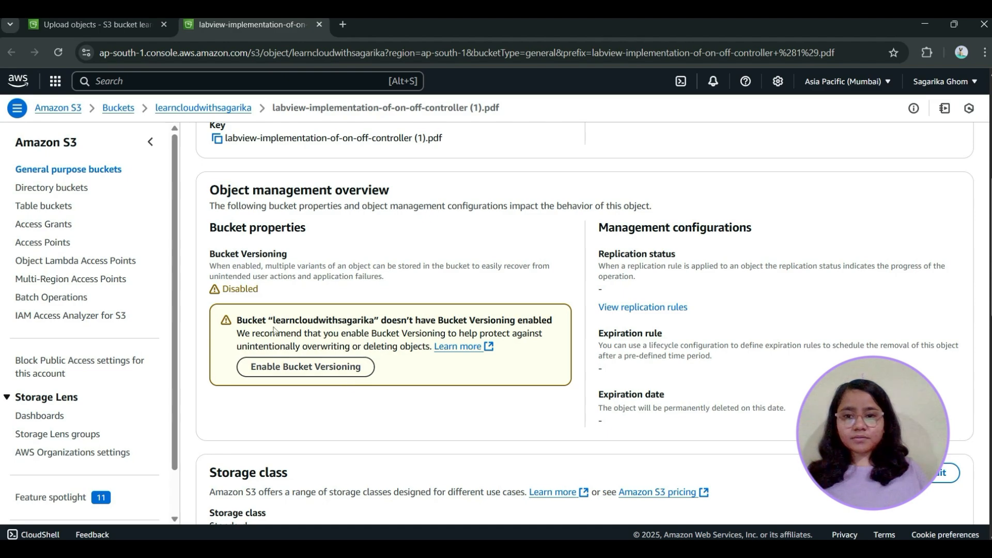
Read the Bucket Versioning description and the recommendation to enable it in the object management overview.
{"action": "left_click_drag", "start_coordinate": [243, 326], "coordinate": [552, 352]}
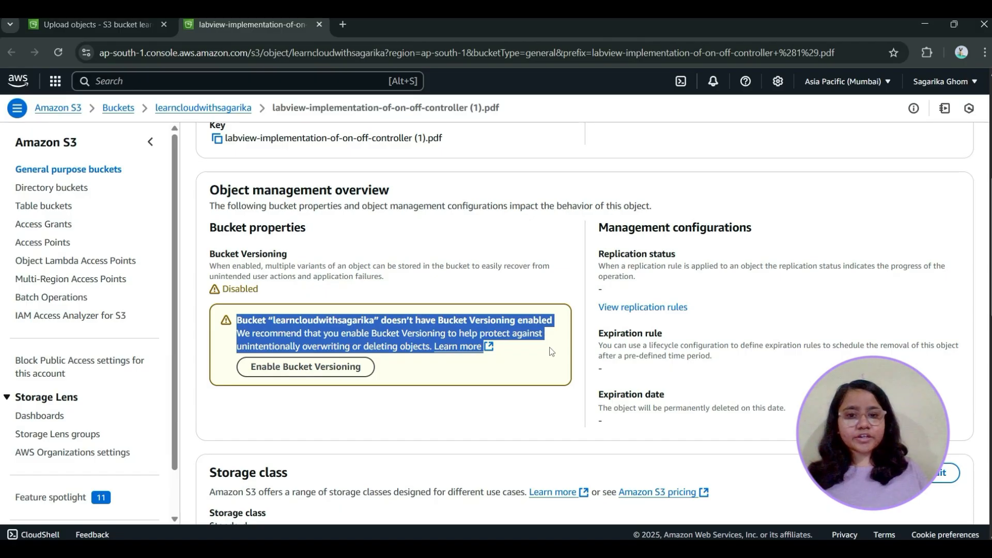
{"action": "left_click", "coordinate": [413, 265]}
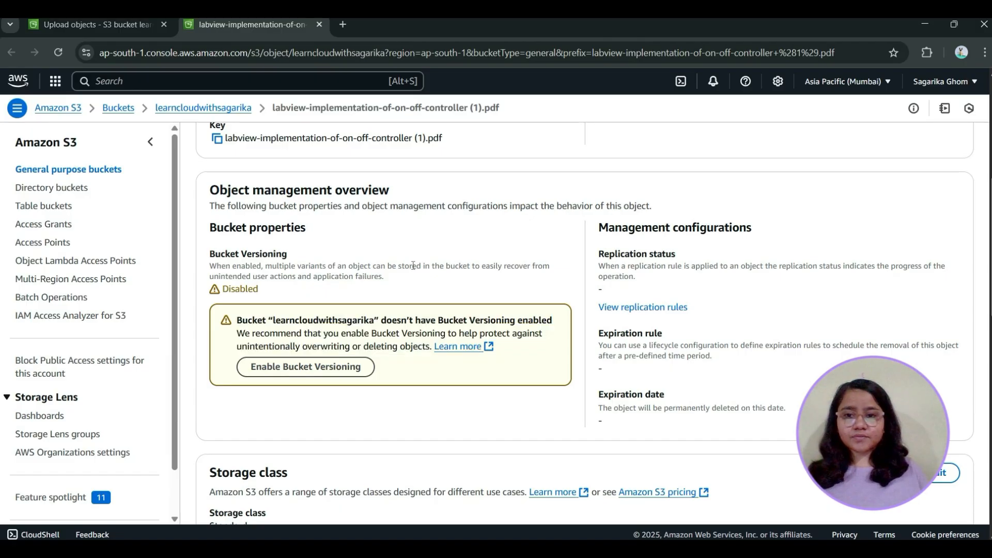
{"action": "left_click_drag", "start_coordinate": [265, 265], "coordinate": [559, 277]}
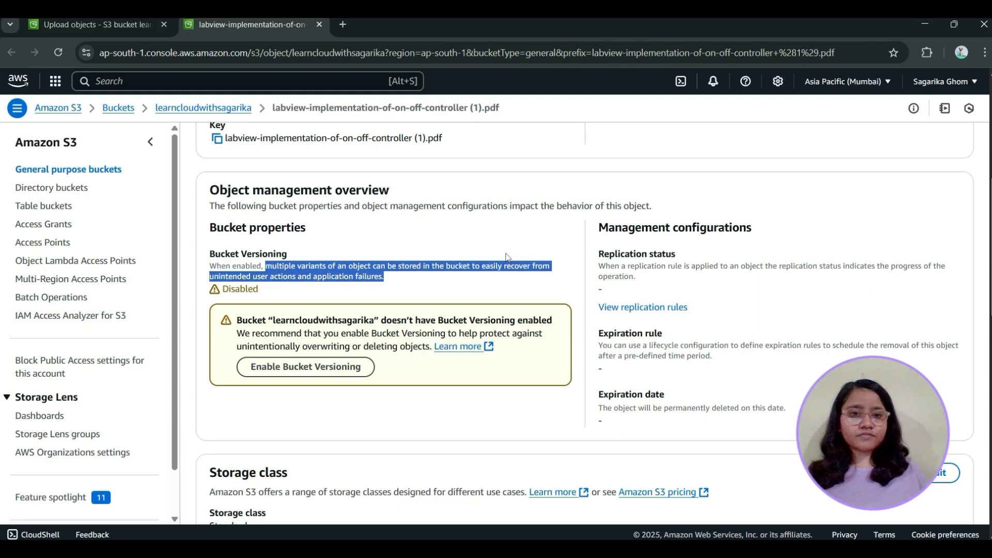
{"action": "left_click", "coordinate": [494, 231]}
Examine the PDF's storage class, server-side encryption, checksum and tag settings.
{"action": "scroll", "coordinate": [706, 361], "scroll_direction": "down", "scroll_amount": 6}
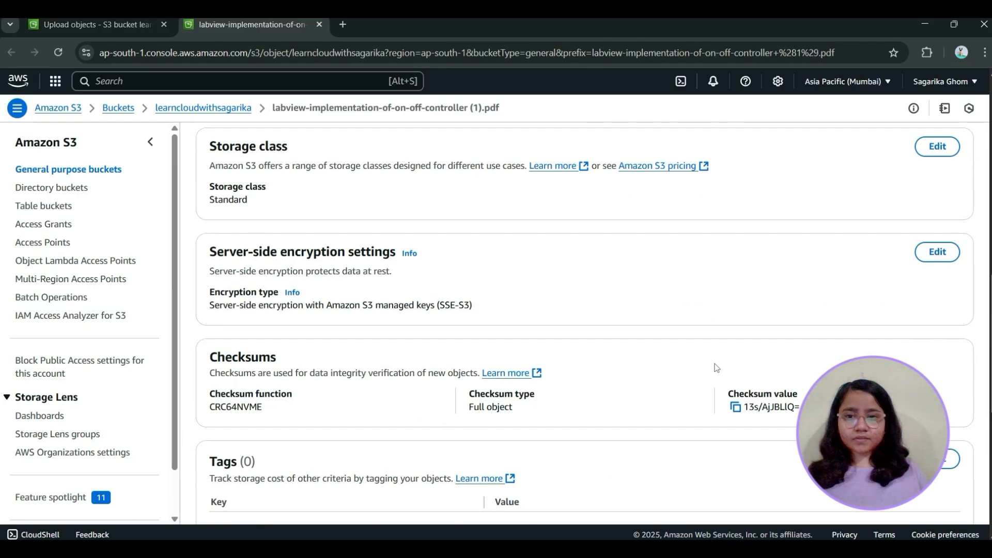
{"action": "scroll", "coordinate": [598, 250], "scroll_direction": "down", "scroll_amount": 7}
{"action": "scroll", "coordinate": [599, 249], "scroll_direction": "up", "scroll_amount": 3}
{"action": "scroll", "coordinate": [597, 250], "scroll_direction": "up", "scroll_amount": 6}
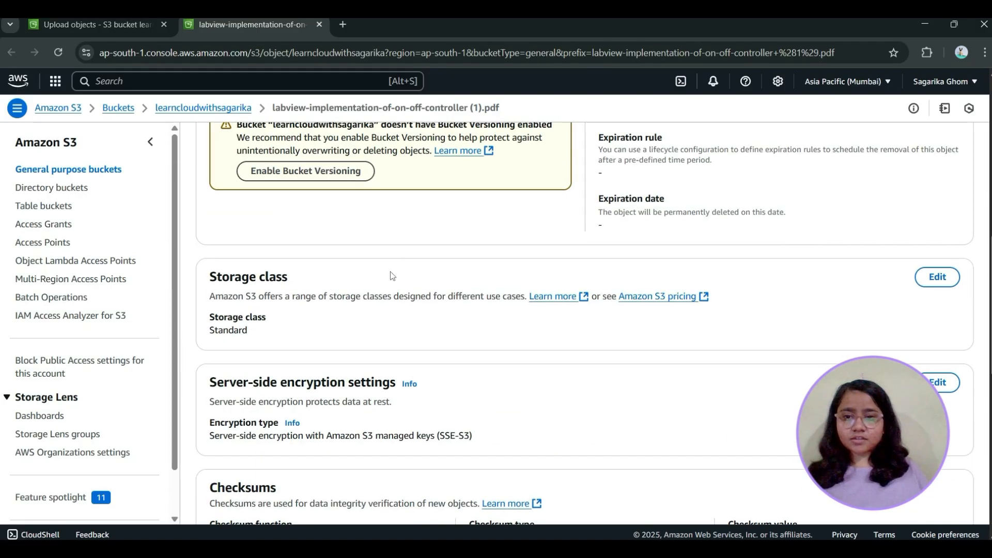
{"action": "scroll", "coordinate": [341, 319], "scroll_direction": "down", "scroll_amount": 3}
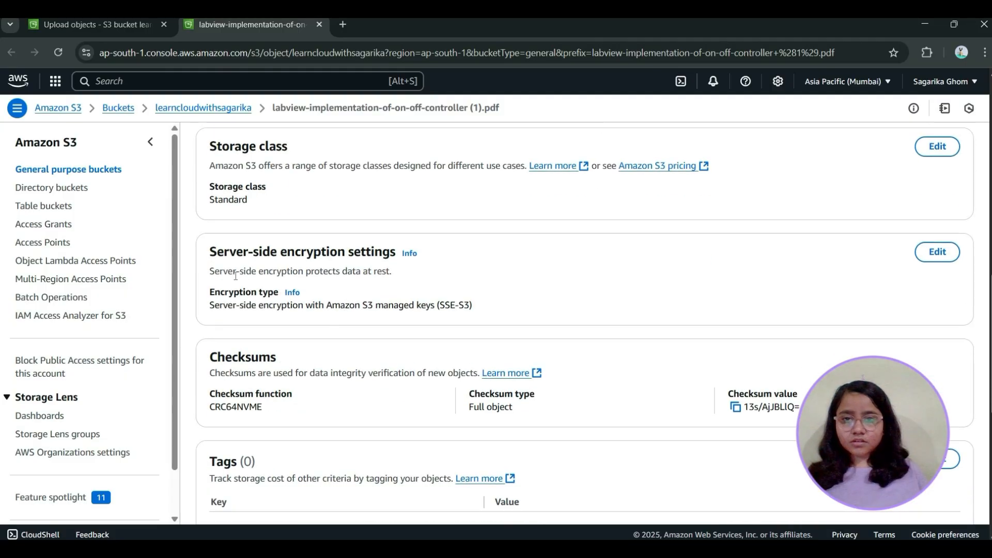
{"action": "scroll", "coordinate": [336, 325], "scroll_direction": "down", "scroll_amount": 10}
{"action": "scroll", "coordinate": [339, 325], "scroll_direction": "up", "scroll_amount": 9}
{"action": "scroll", "coordinate": [475, 336], "scroll_direction": "up", "scroll_amount": 10}
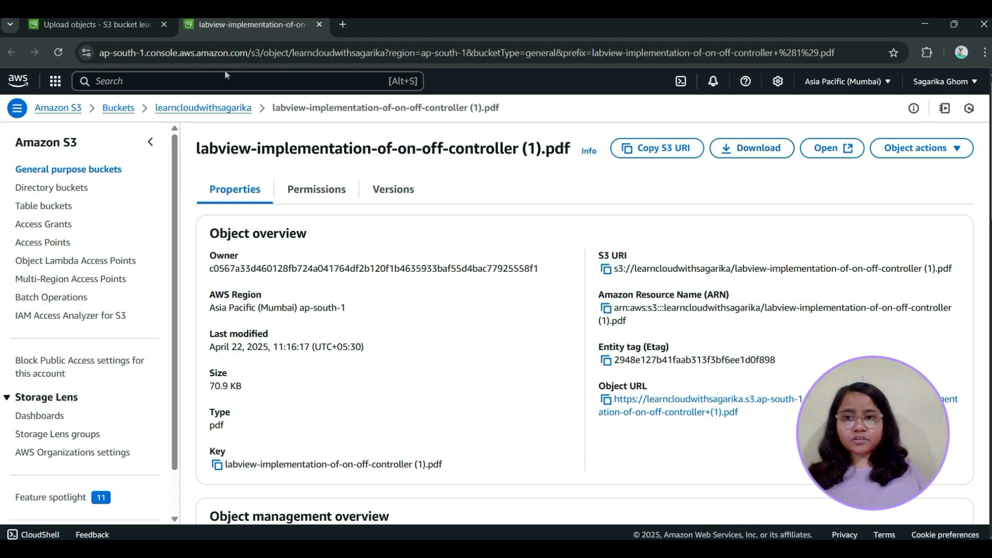
Go back to the bucket and review its permissions, including block public access and bucket policy, and its access points.
{"action": "left_click", "coordinate": [220, 108]}
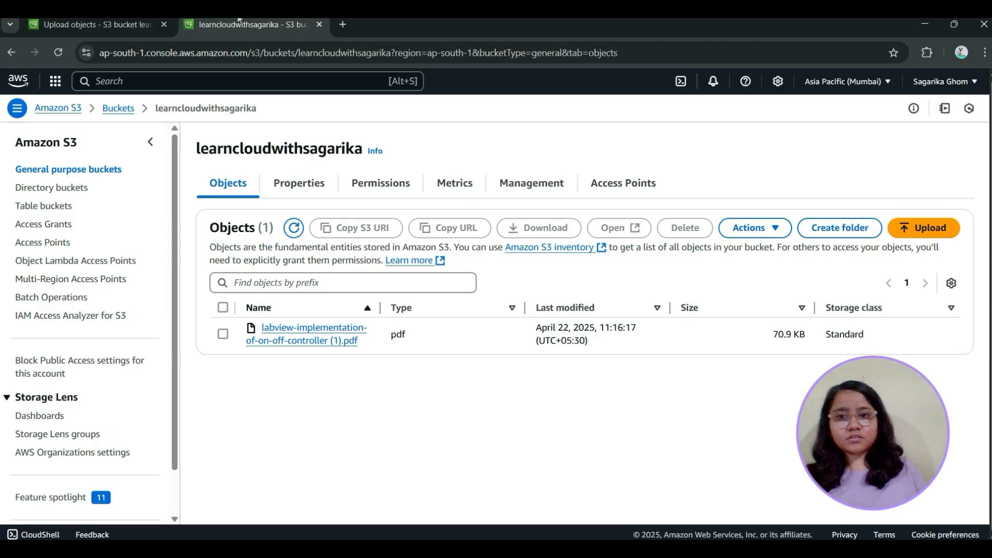
{"action": "left_click", "coordinate": [379, 189]}
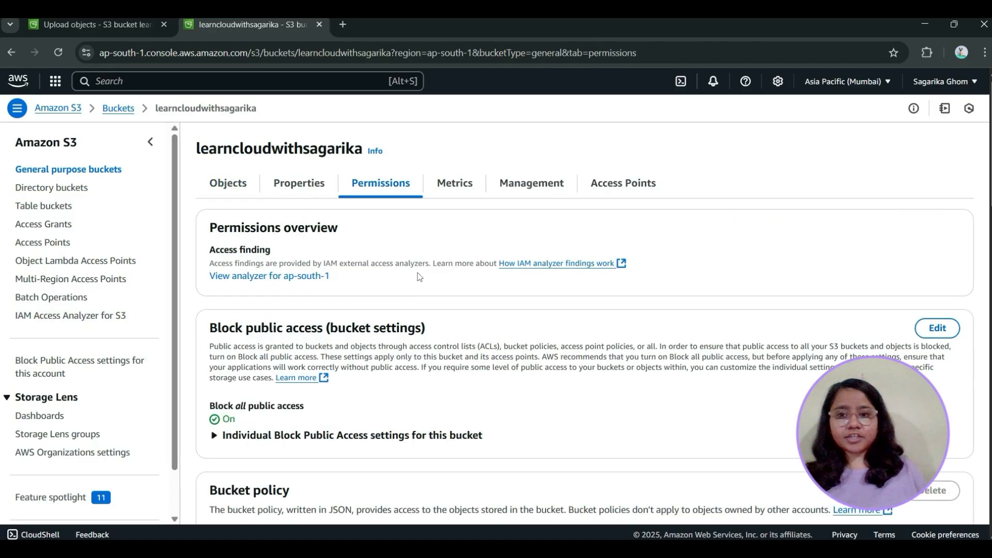
{"action": "scroll", "coordinate": [408, 284], "scroll_direction": "down", "scroll_amount": 3}
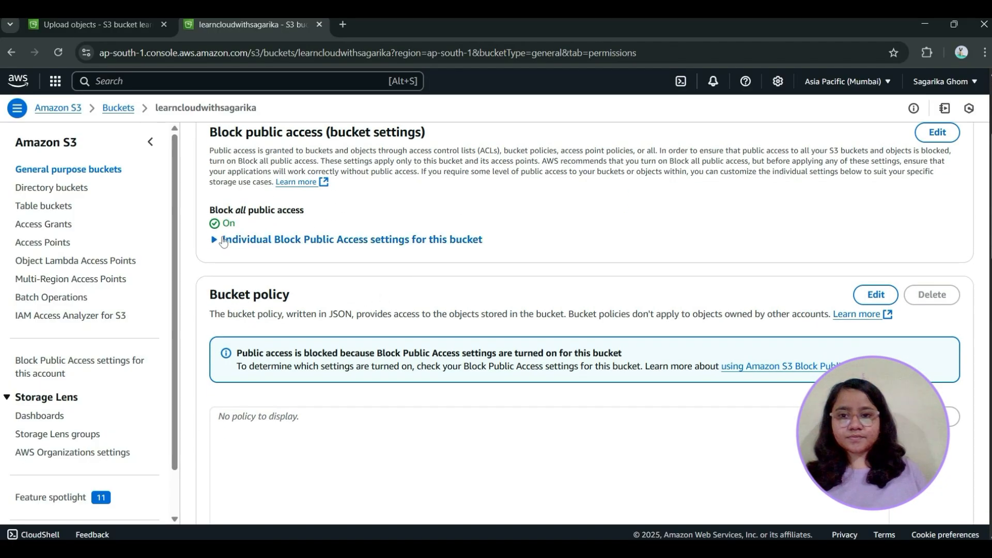
{"action": "scroll", "coordinate": [429, 262], "scroll_direction": "down", "scroll_amount": 3}
{"action": "scroll", "coordinate": [430, 263], "scroll_direction": "up", "scroll_amount": 7}
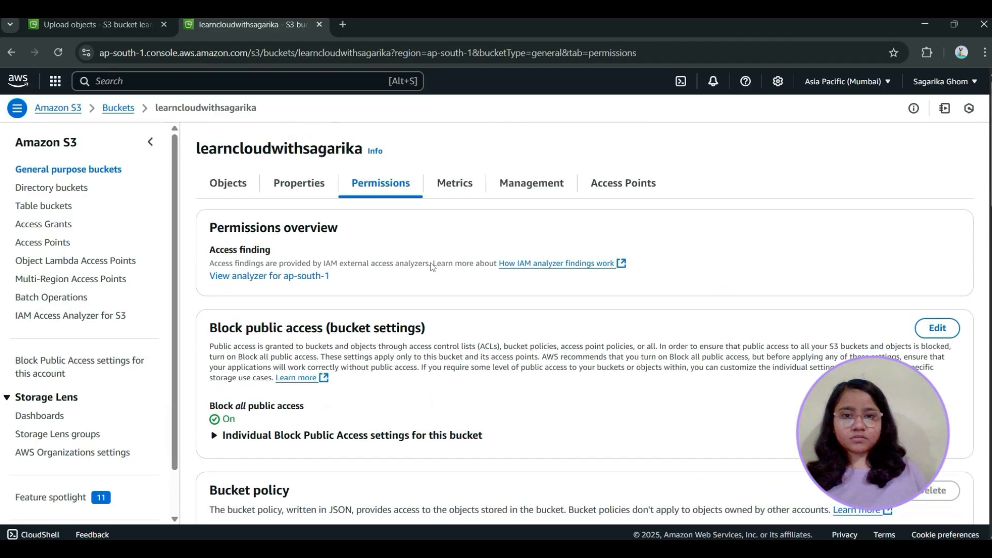
{"action": "left_click", "coordinate": [619, 193]}
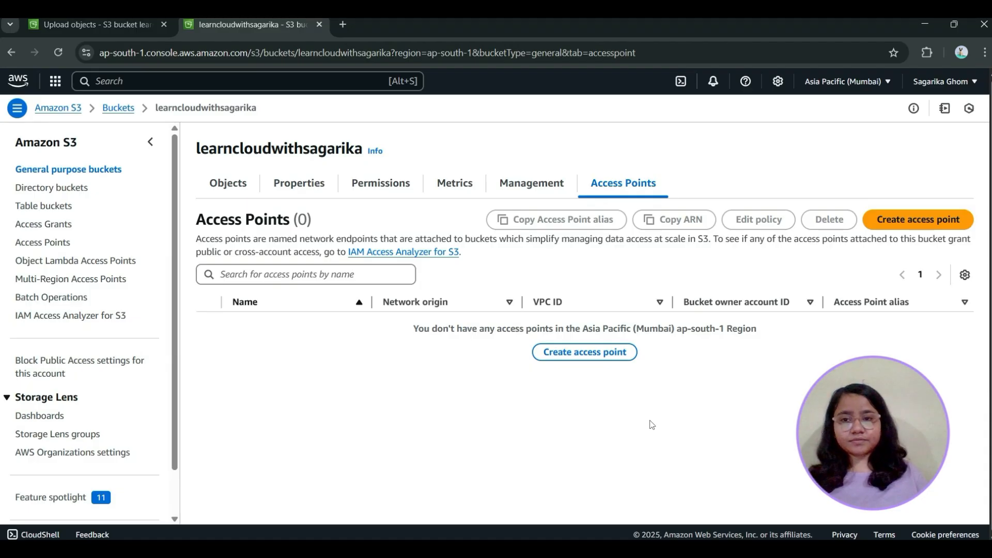
Upload "ChatGPT Image Apr 20, 2025, 04_19_14 PM.png" from the Downloads folder into the bucket and close the upload status page.
{"action": "left_click", "coordinate": [227, 186]}
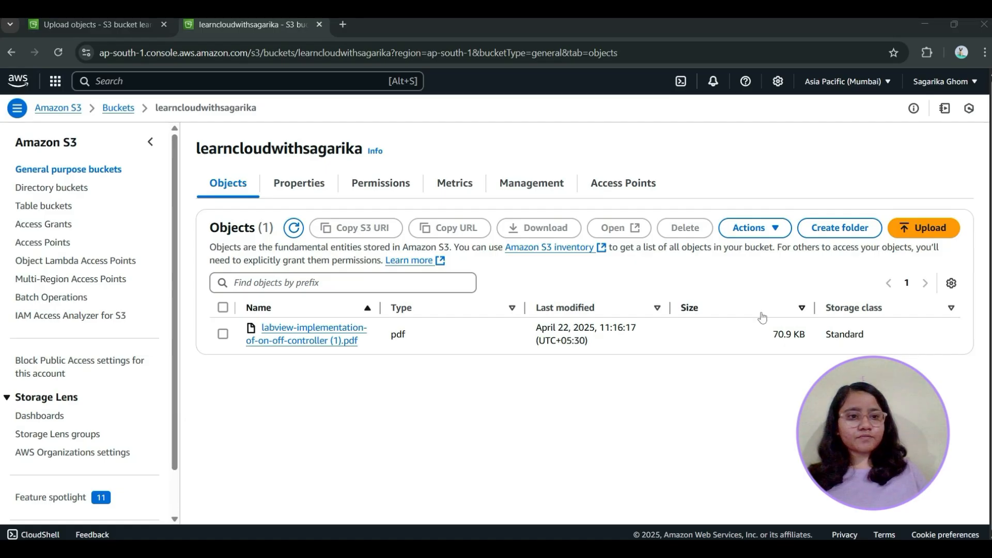
{"action": "left_click", "coordinate": [934, 228]}
{"action": "scroll", "coordinate": [934, 231], "scroll_direction": "down", "scroll_amount": 1}
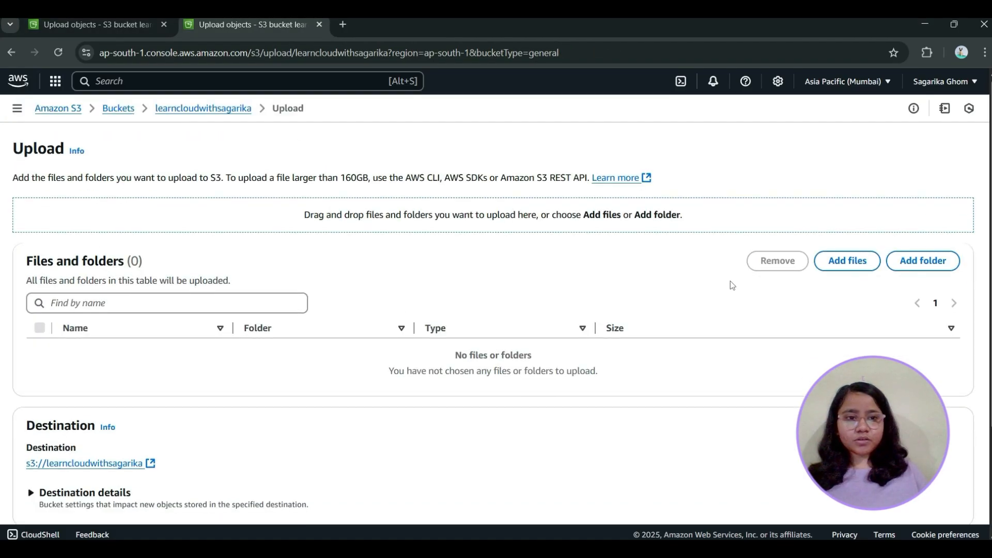
{"action": "left_click", "coordinate": [858, 263]}
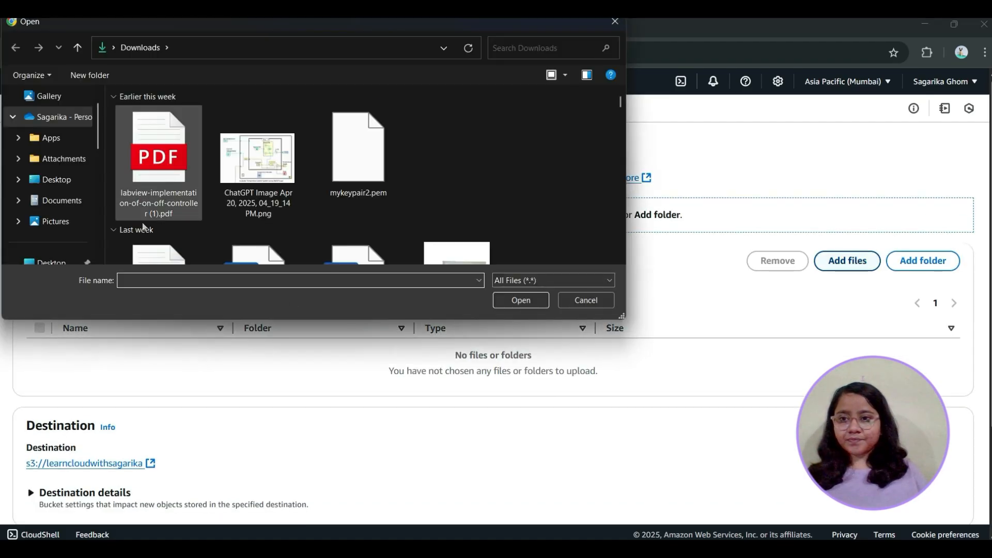
{"action": "left_click", "coordinate": [264, 194]}
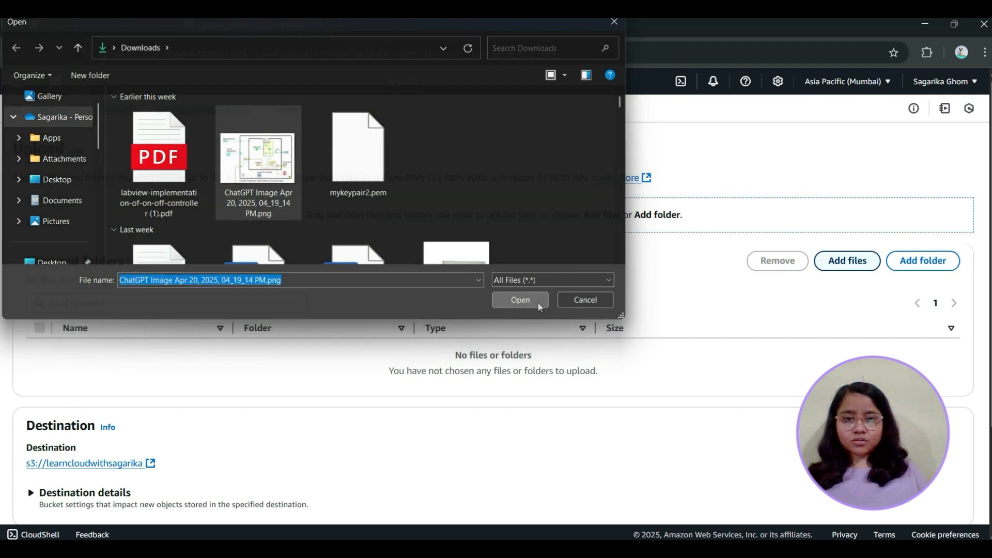
{"action": "left_click", "coordinate": [538, 303]}
{"action": "scroll", "coordinate": [557, 324], "scroll_direction": "down", "scroll_amount": 5}
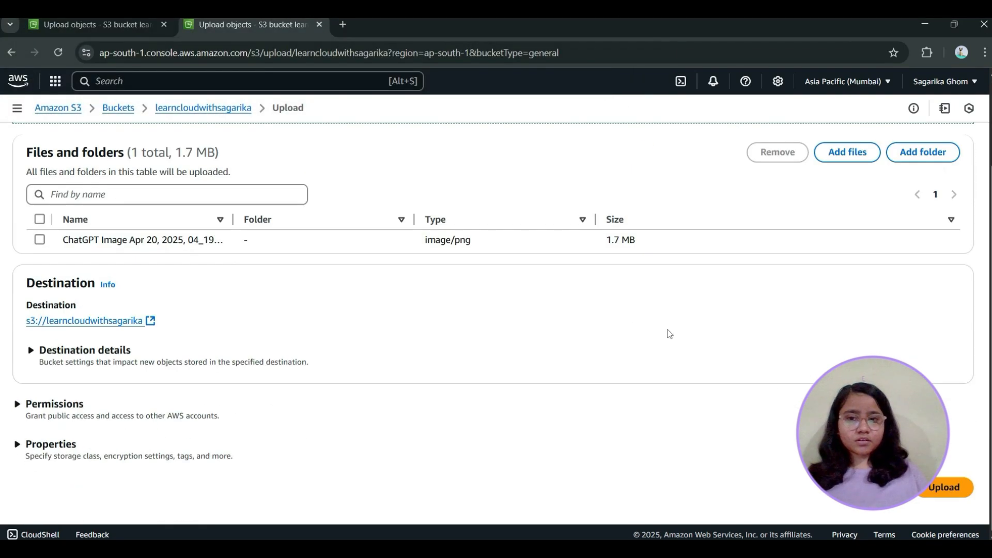
{"action": "left_click", "coordinate": [943, 484]}
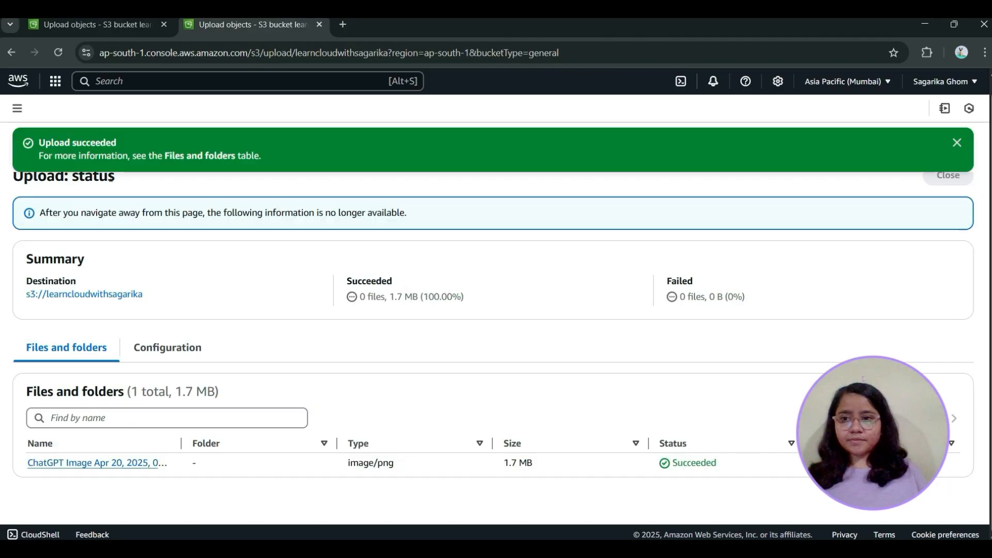
{"action": "left_click", "coordinate": [944, 185]}
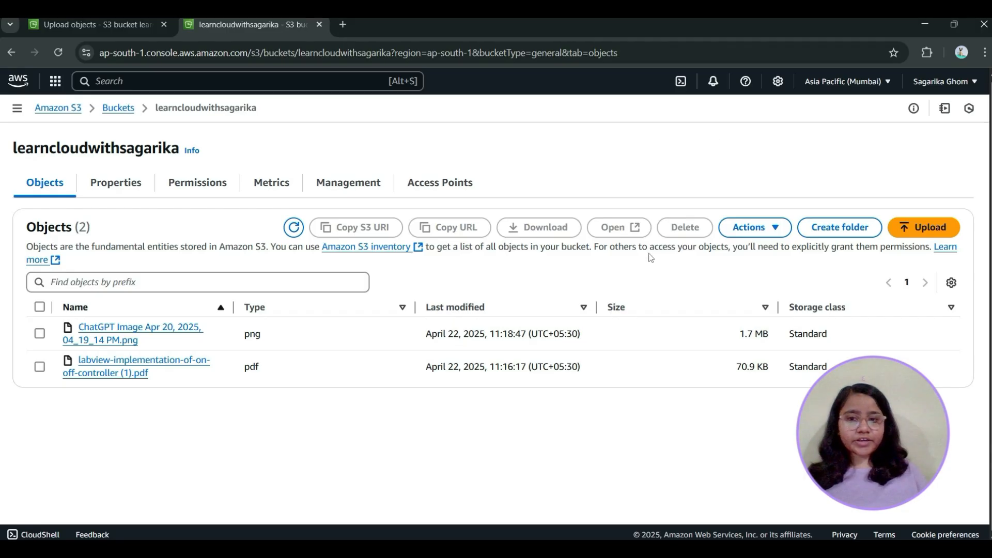
Reopen the bucket from the buckets list and permanently delete both the PNG and the PDF, confirming with "permanently delete".
{"action": "left_click", "coordinate": [118, 108]}
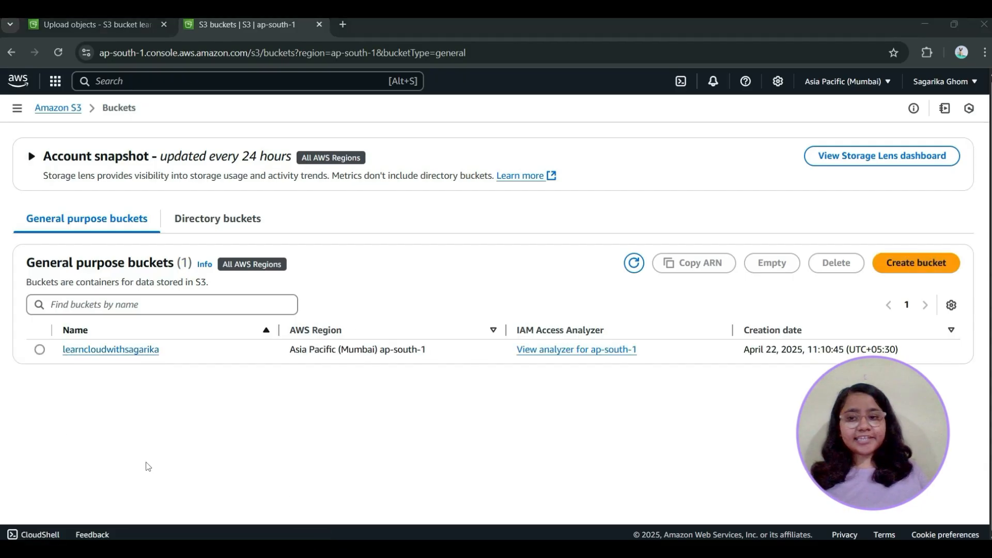
{"action": "left_click", "coordinate": [82, 352]}
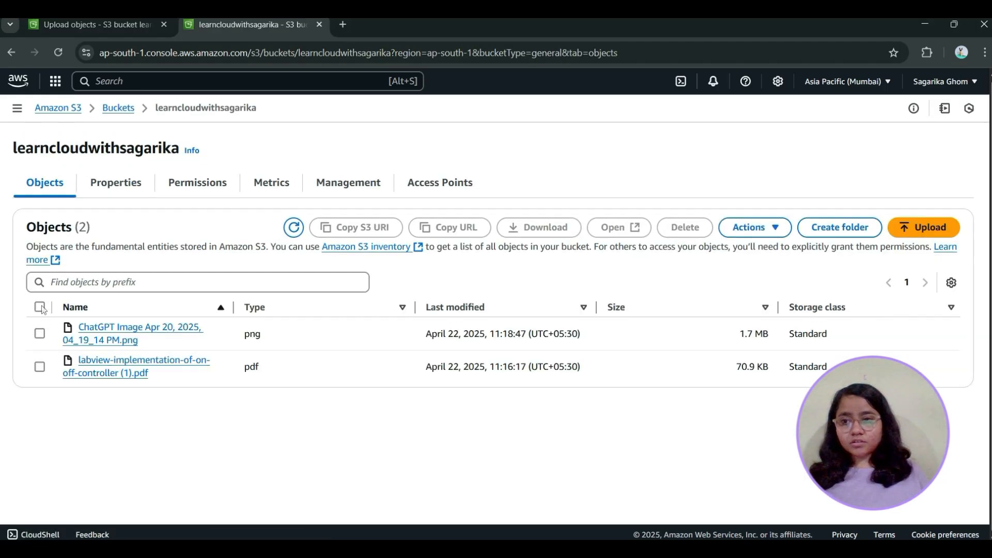
{"action": "left_click", "coordinate": [41, 308]}
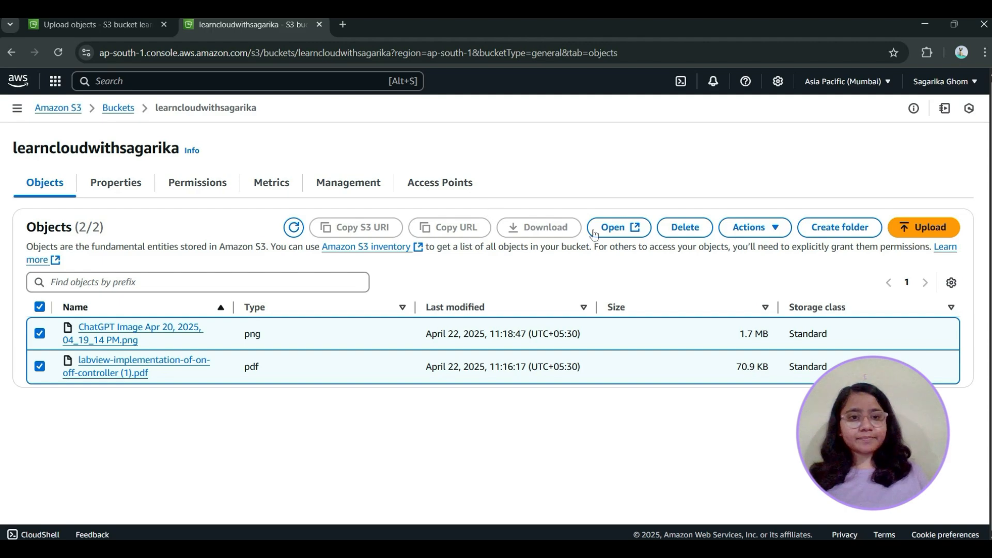
{"action": "left_click", "coordinate": [674, 226]}
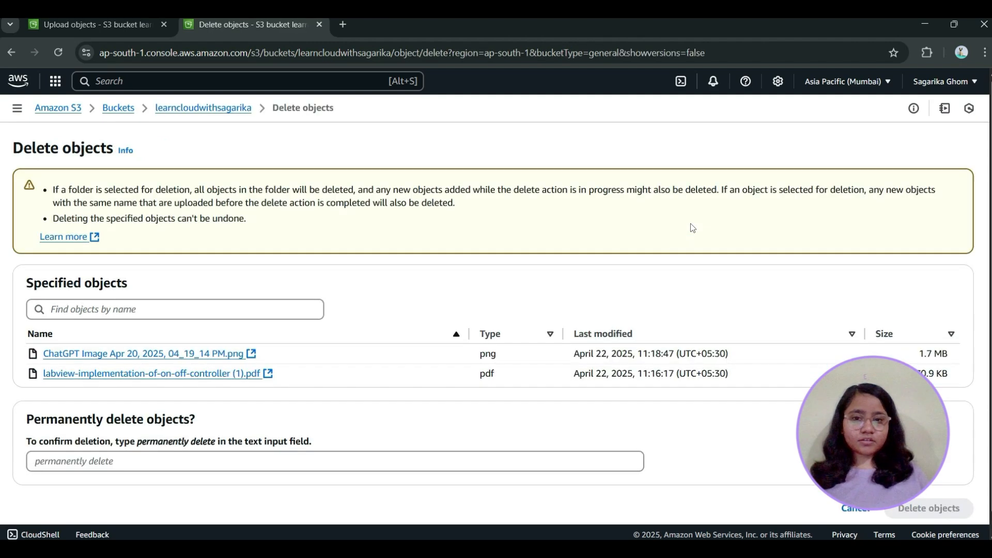
{"action": "scroll", "coordinate": [370, 339], "scroll_direction": "down", "scroll_amount": 1}
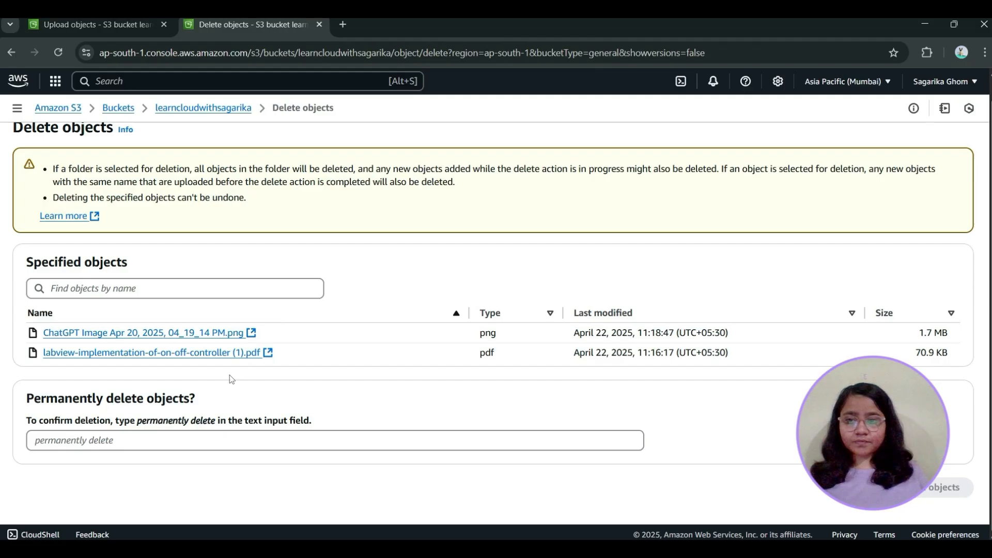
{"action": "left_click", "coordinate": [171, 436]}
{"action": "type", "text": "pe"}
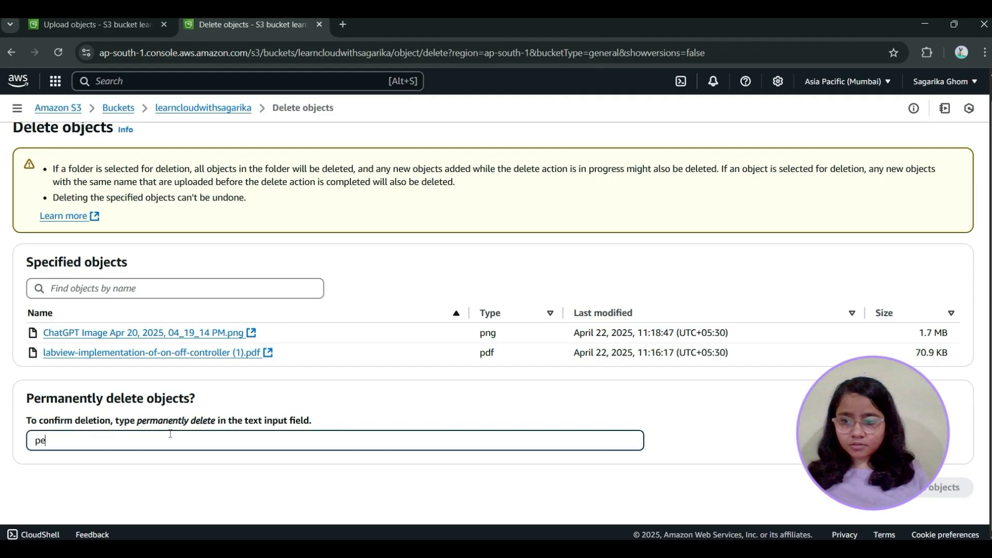
{"action": "type", "text": "rman"}
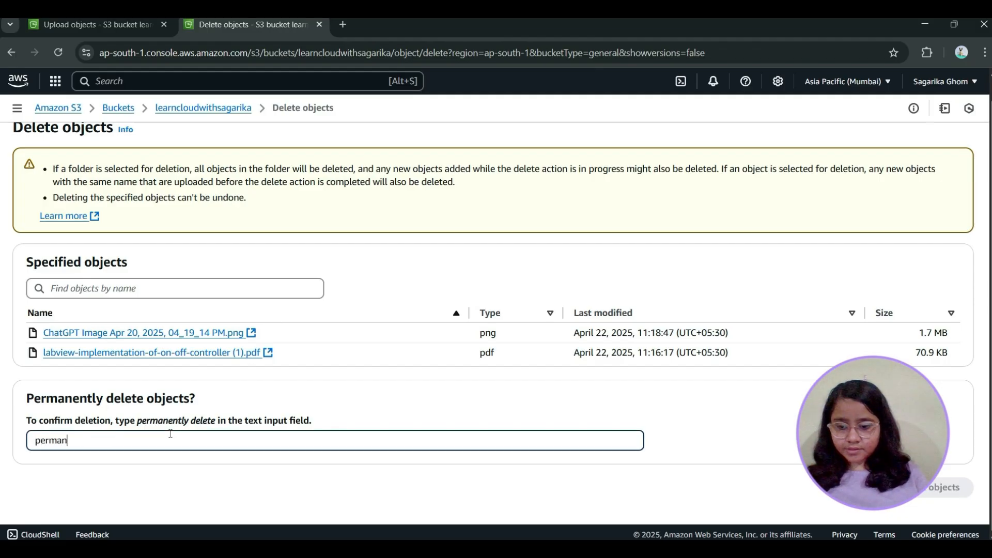
{"action": "type", "text": "ently"}
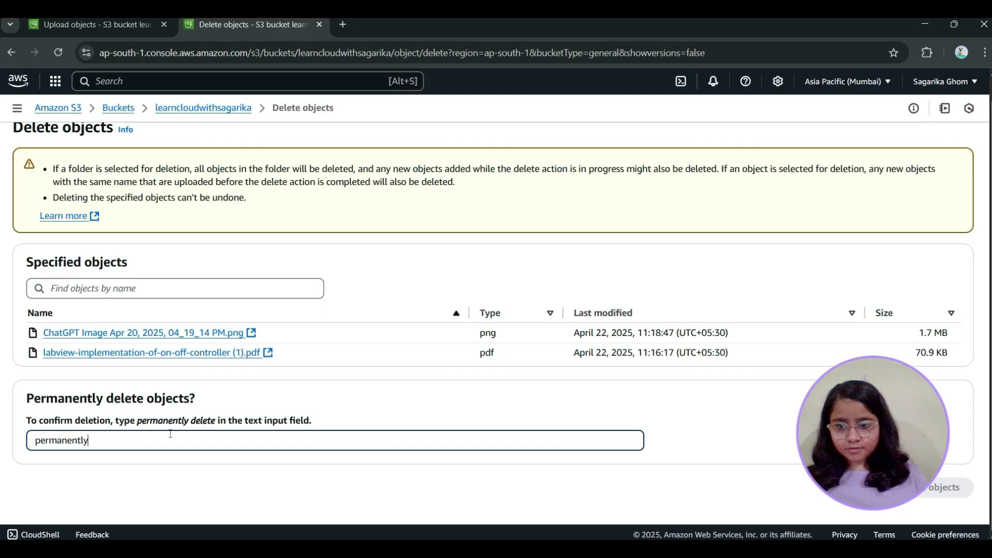
{"action": "type", "text": " delete"}
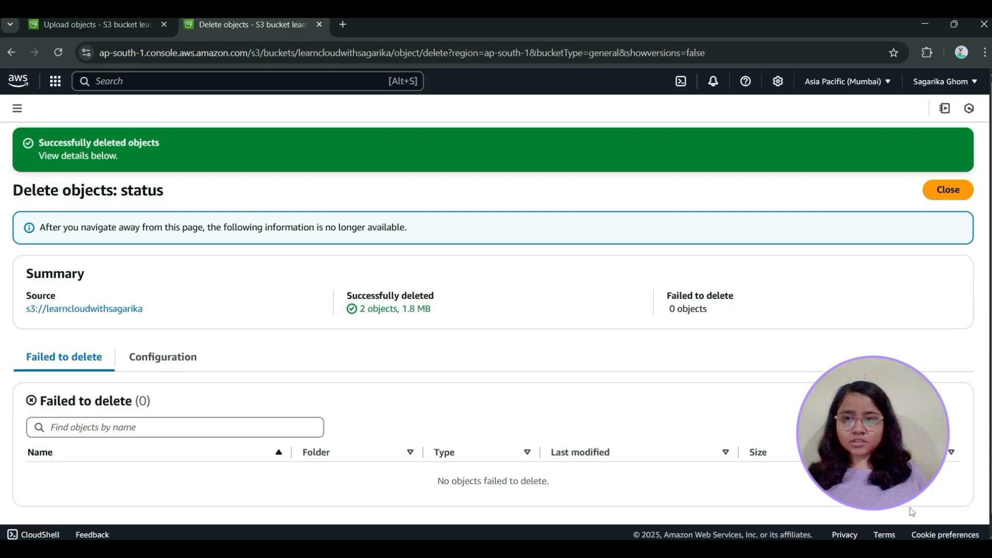
{"action": "left_click", "coordinate": [955, 186]}
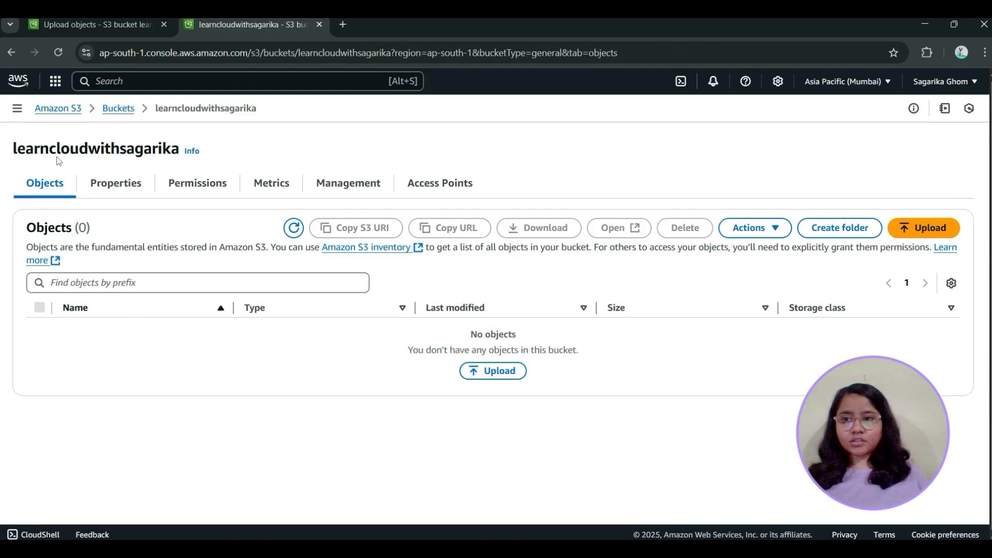
Delete the emptied general purpose bucket, confirming with its name, and reload the S3 page after dismissing the notification.
{"action": "left_click", "coordinate": [118, 108]}
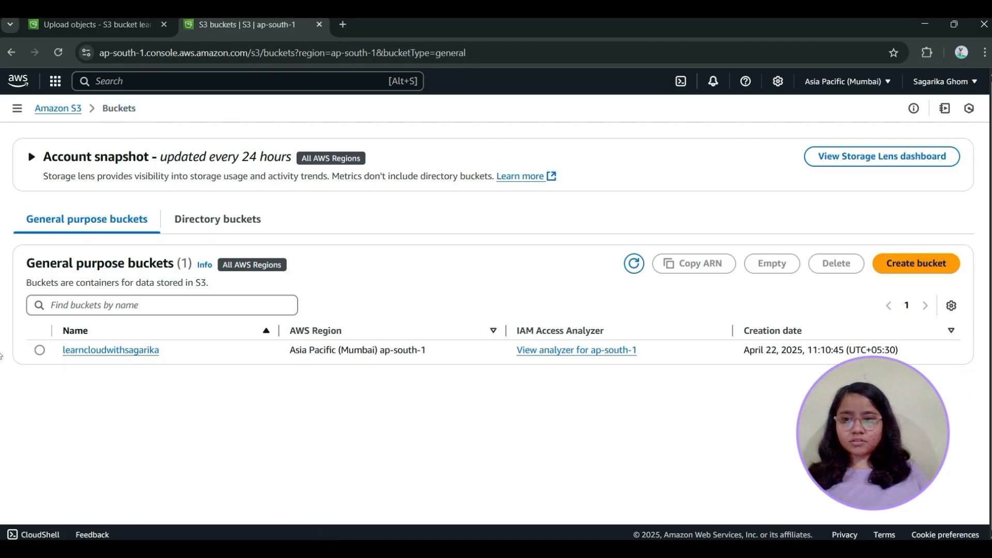
{"action": "left_click", "coordinate": [40, 350]}
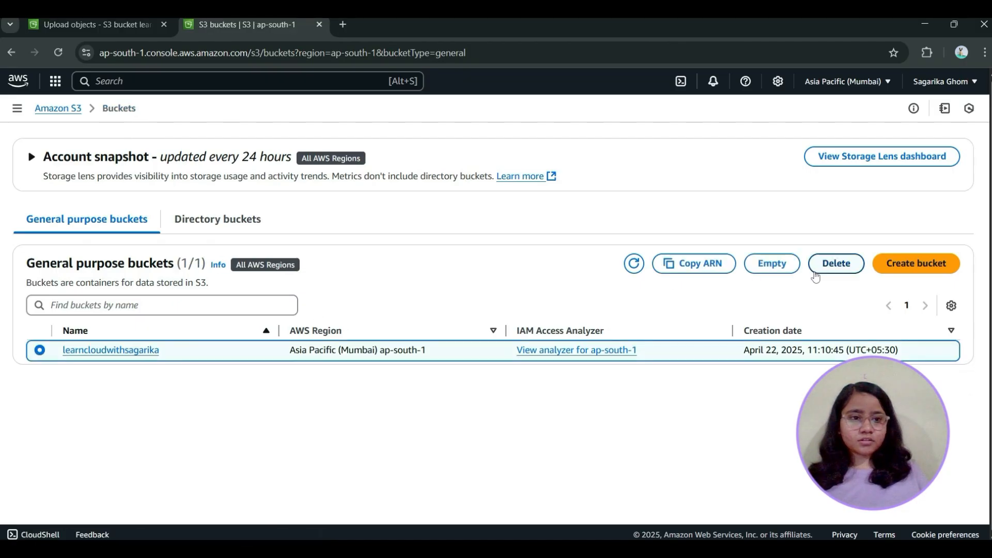
{"action": "left_click", "coordinate": [839, 264]}
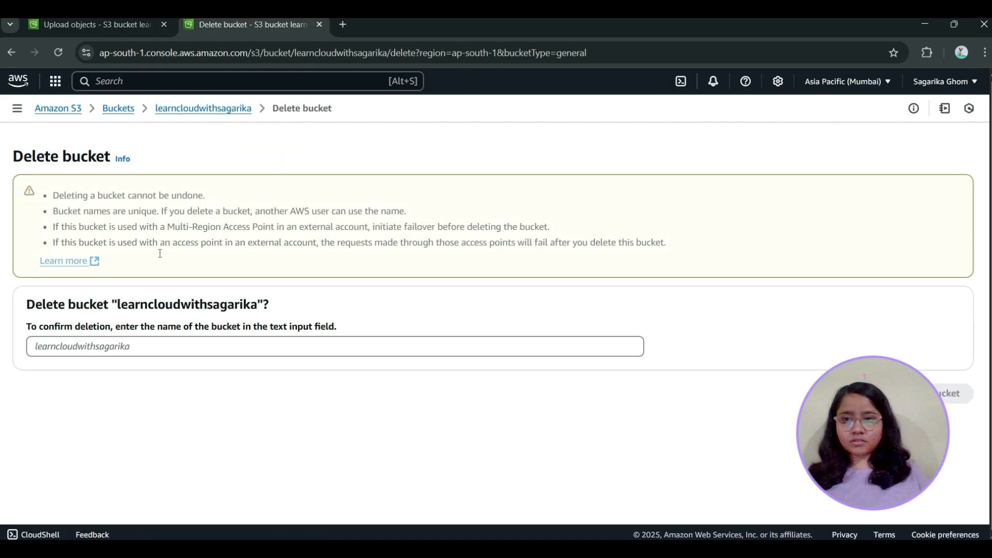
{"action": "left_click_drag", "start_coordinate": [117, 299], "coordinate": [261, 300]}
{"action": "key", "text": "ctrl+c"}
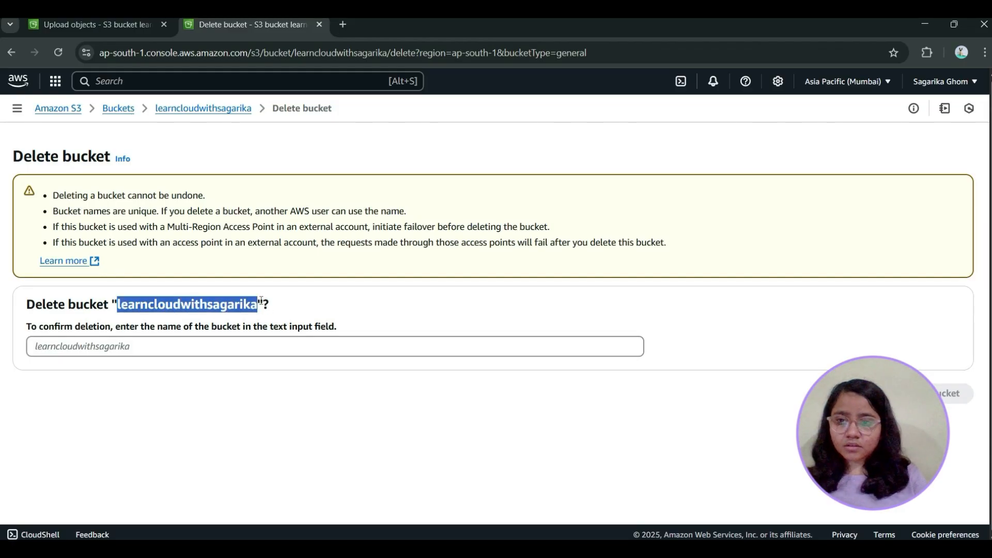
{"action": "left_click", "coordinate": [213, 345]}
{"action": "key", "text": "ctrl+v"}
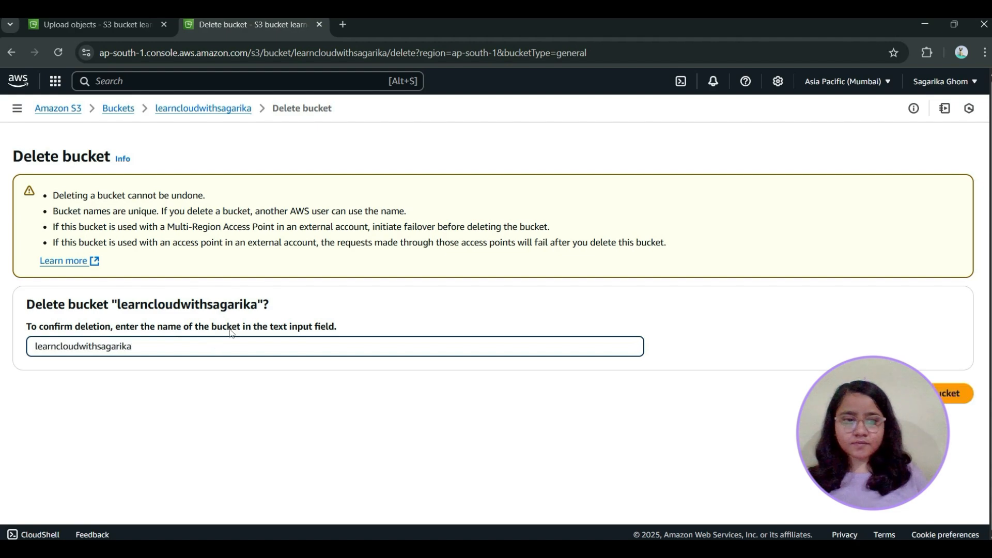
{"action": "left_click", "coordinate": [956, 393]}
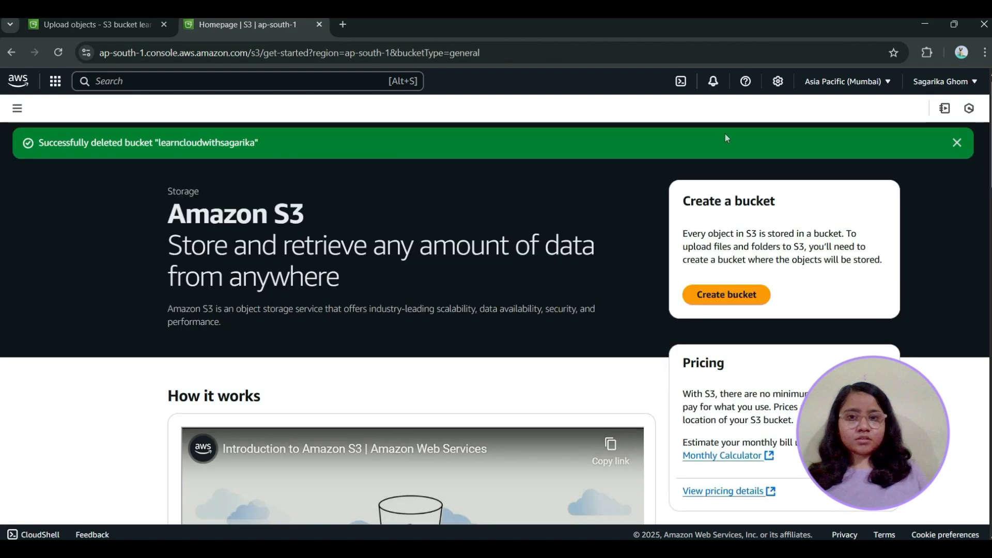
{"action": "left_click", "coordinate": [957, 143]}
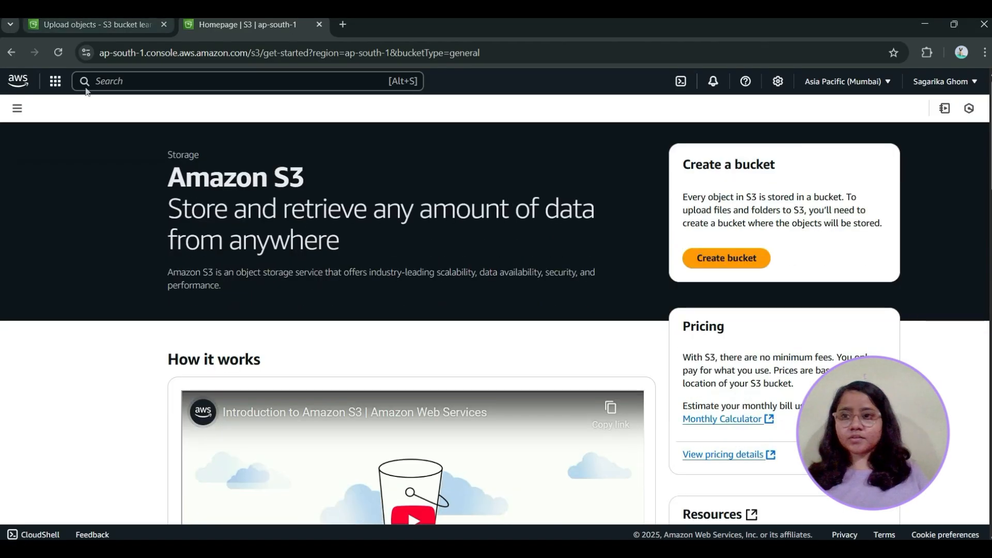
{"action": "left_click", "coordinate": [59, 52]}
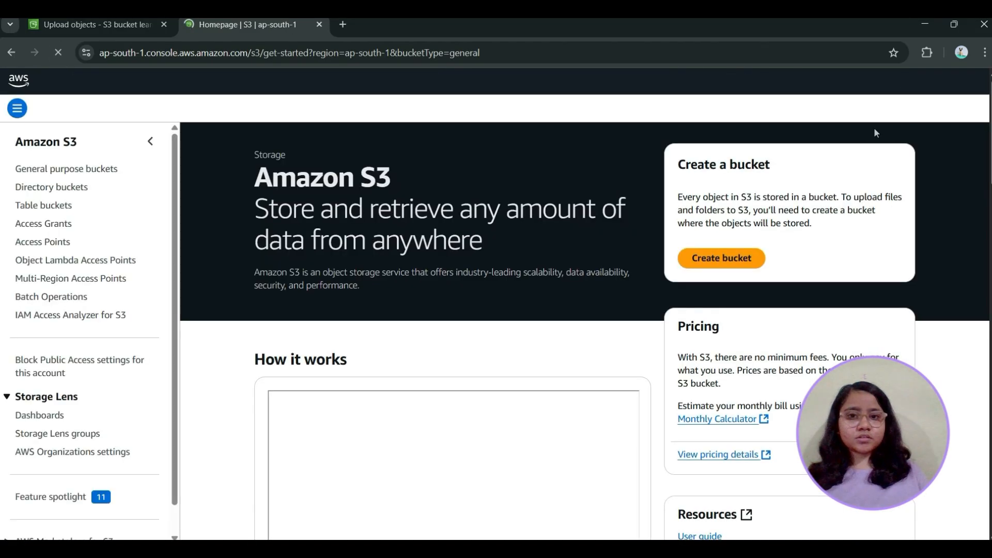